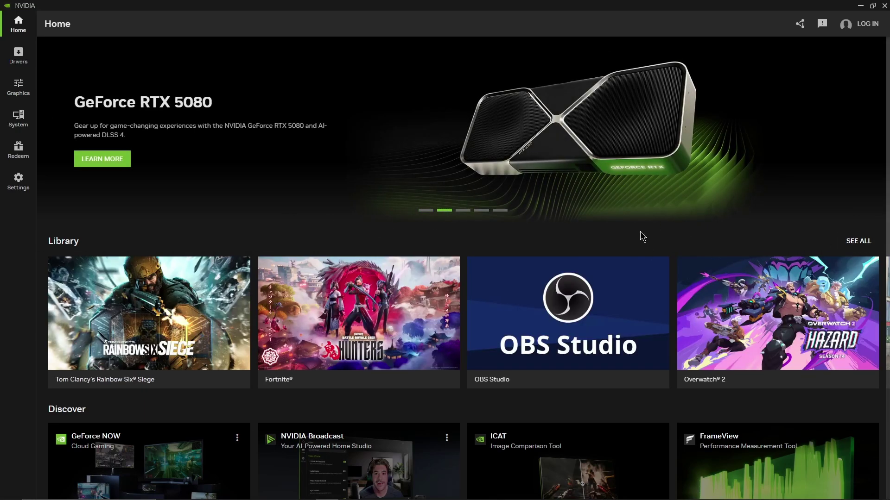
Set Fortnite's optimization slider to full Performance, apply it, then return it to Recommended.
{"action": "left_click", "coordinate": [858, 241]}
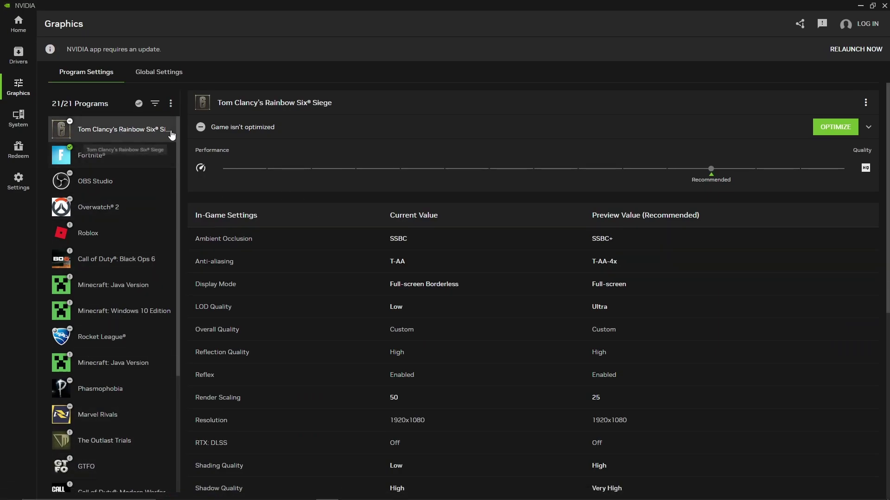
{"action": "left_click", "coordinate": [113, 155]}
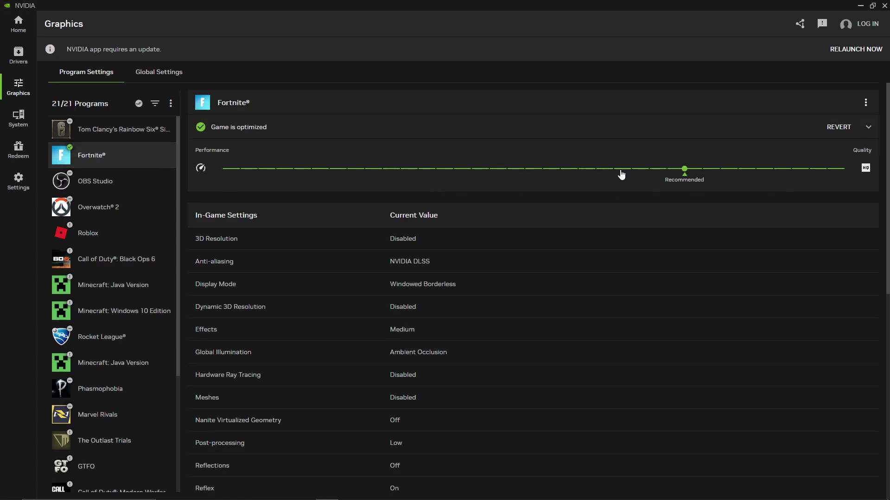
{"action": "left_click_drag", "start_coordinate": [684, 169], "coordinate": [192, 176]}
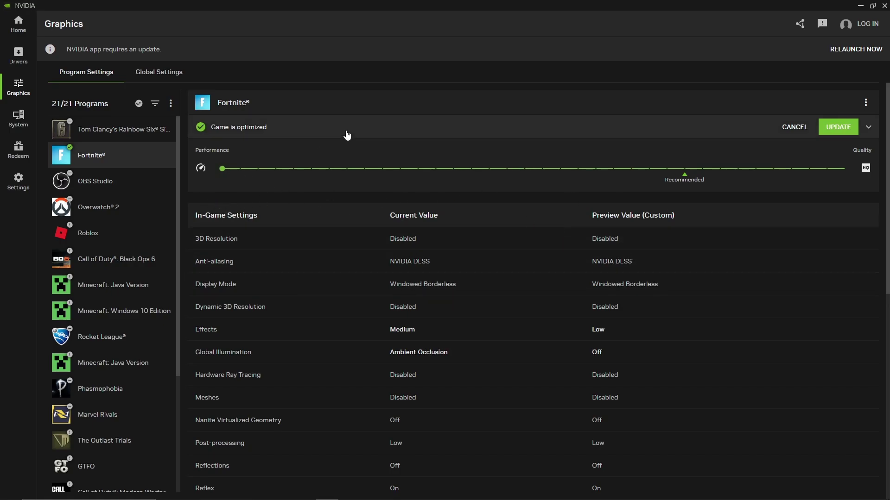
{"action": "left_click", "coordinate": [842, 132]}
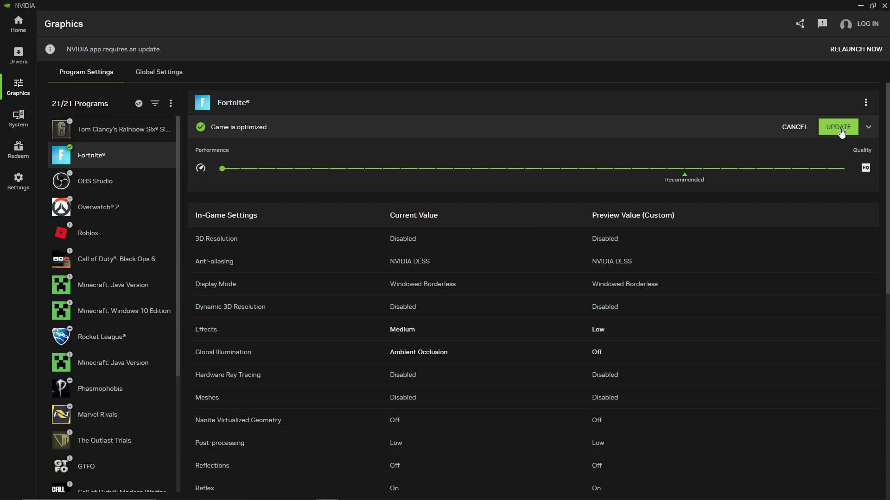
{"action": "left_click_drag", "start_coordinate": [224, 169], "coordinate": [691, 174]}
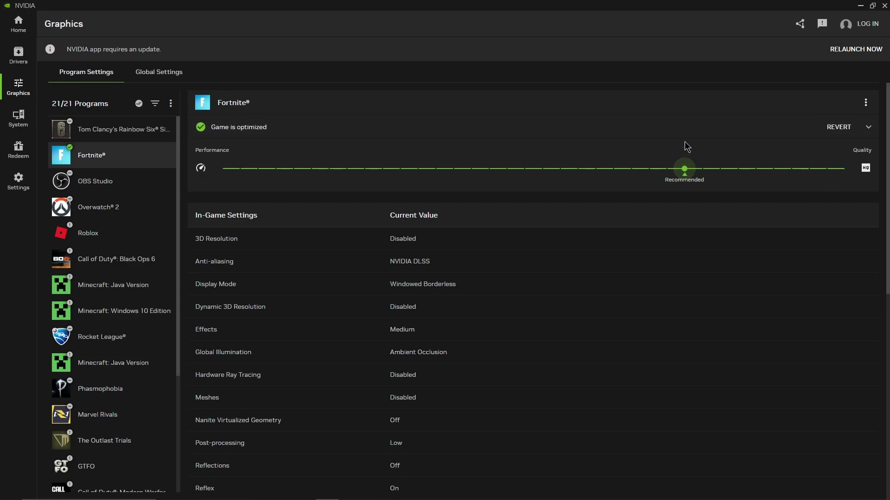
Open Fortnite's RTX Dynamic Vibrance options and close them without changes.
{"action": "scroll", "coordinate": [443, 260], "scroll_direction": "down", "scroll_amount": 9}
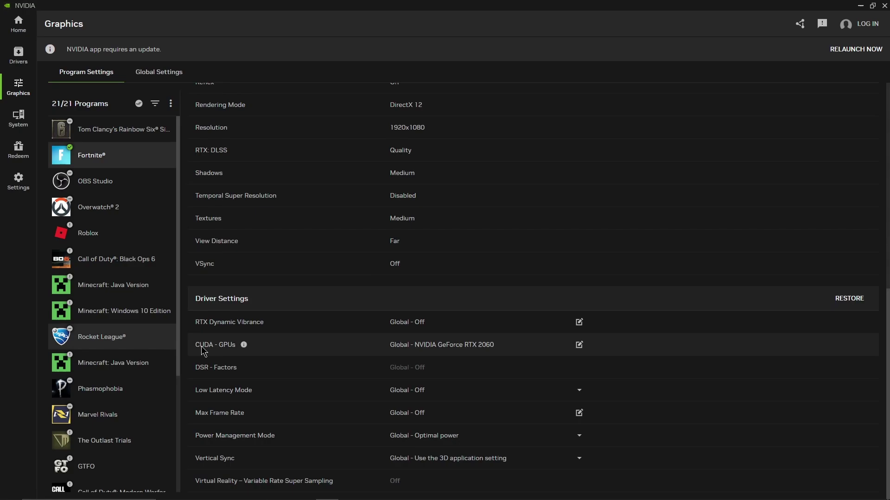
{"action": "left_click", "coordinate": [449, 325]}
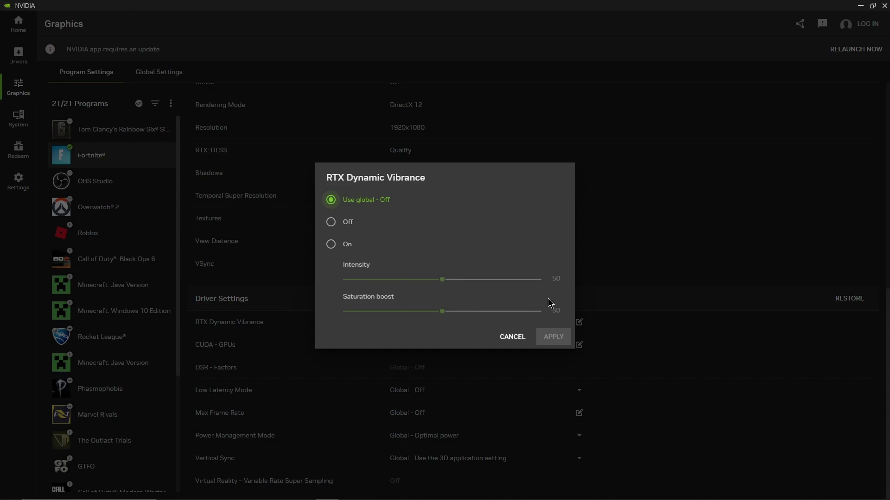
{"action": "left_click", "coordinate": [519, 337]}
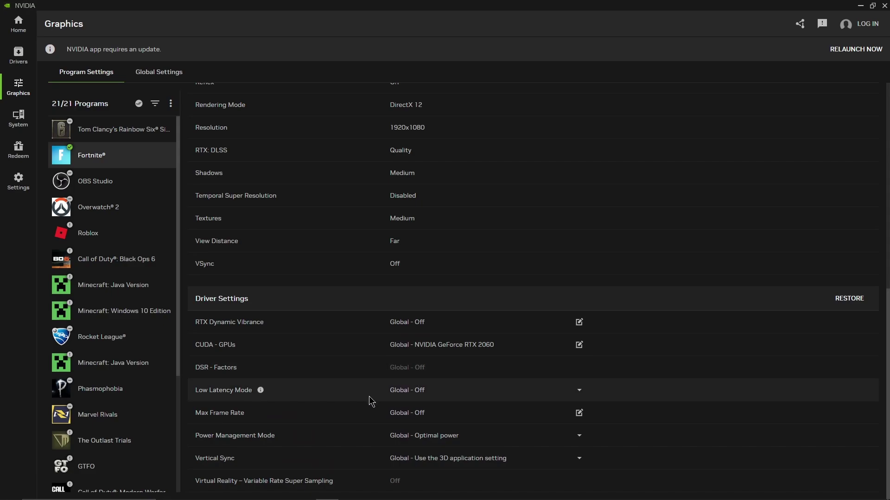
Try turning on a Max Frame Rate cap and editing the FPS, then cancel.
{"action": "left_click", "coordinate": [443, 415]}
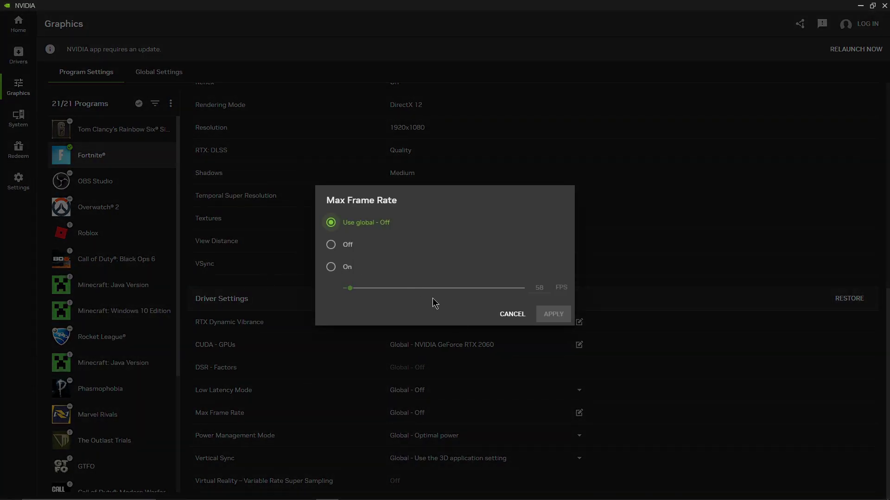
{"action": "left_click", "coordinate": [331, 268]}
{"action": "double_click", "coordinate": [548, 291]}
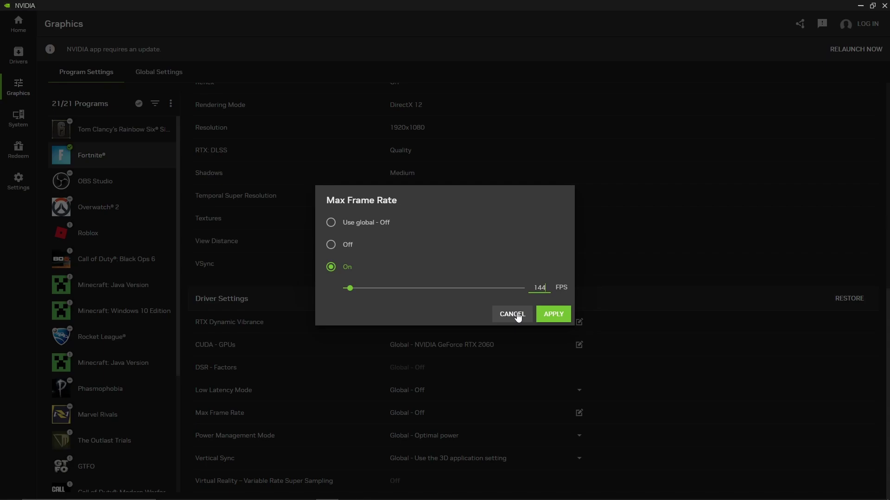
{"action": "left_click", "coordinate": [512, 315]}
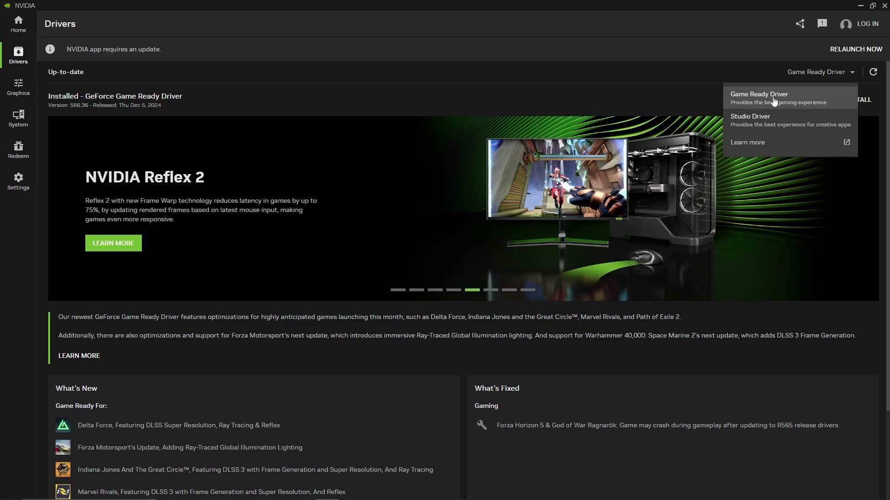
Keep Game Ready Driver as the driver type and scroll through the release notes.
{"action": "left_click", "coordinate": [735, 94]}
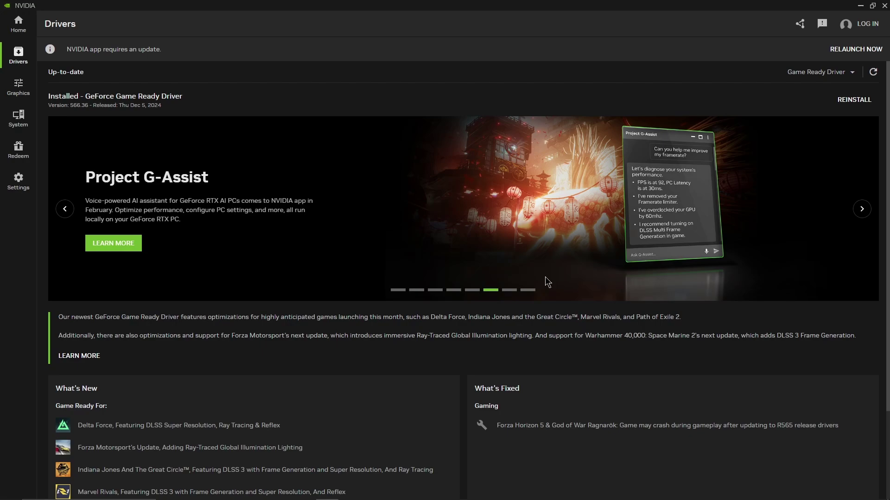
{"action": "scroll", "coordinate": [396, 341], "scroll_direction": "down", "scroll_amount": 3}
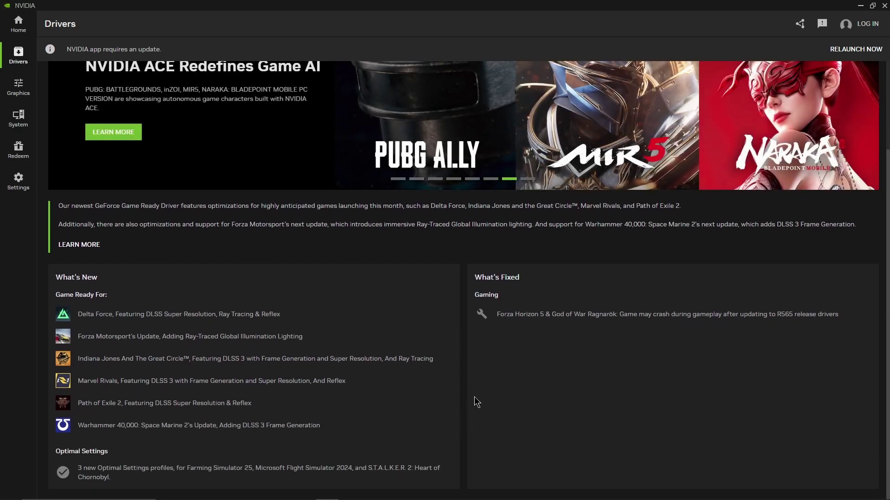
{"action": "scroll", "coordinate": [235, 310], "scroll_direction": "up", "scroll_amount": 3}
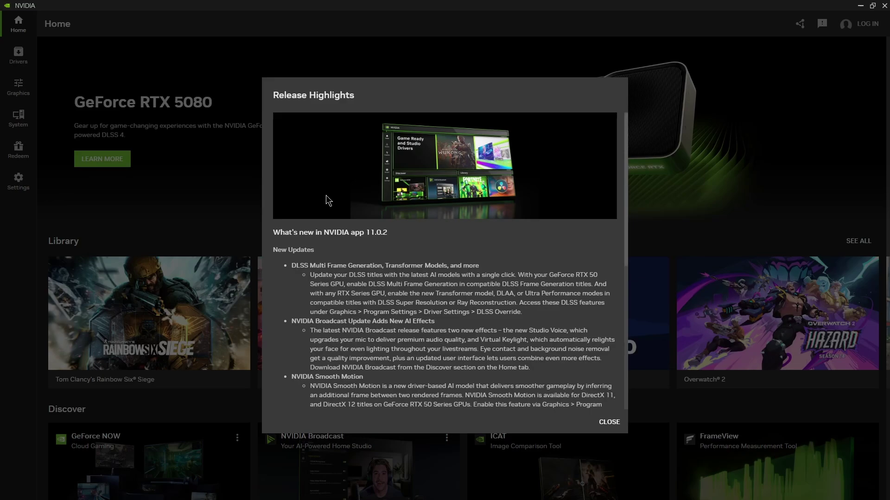
Scroll through the NVIDIA app 11.0.2 Release Highlights.
{"action": "left_click_drag", "start_coordinate": [626, 230], "coordinate": [626, 294]}
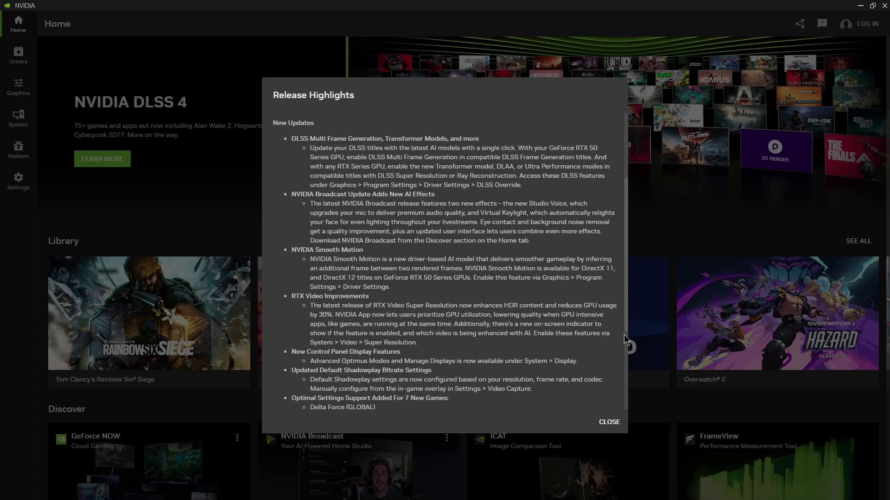
{"action": "left_click_drag", "start_coordinate": [627, 340], "coordinate": [633, 415]}
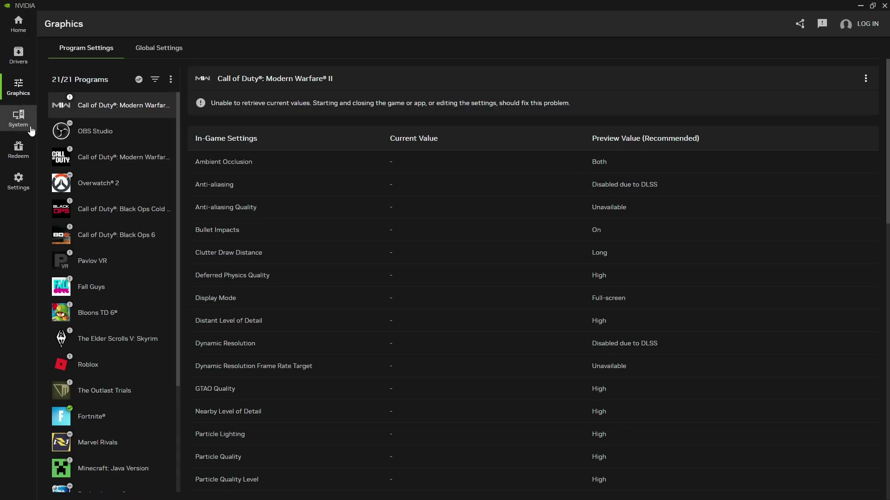
Browse System's Displays and Video tabs, opening and dismissing the HDR and Super Resolution options.
{"action": "left_click", "coordinate": [19, 119]}
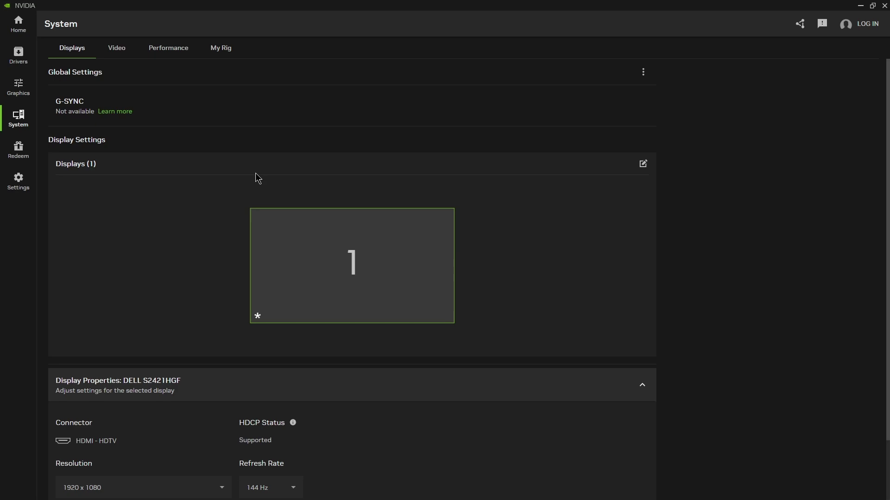
{"action": "scroll", "coordinate": [258, 178], "scroll_direction": "down", "scroll_amount": 2}
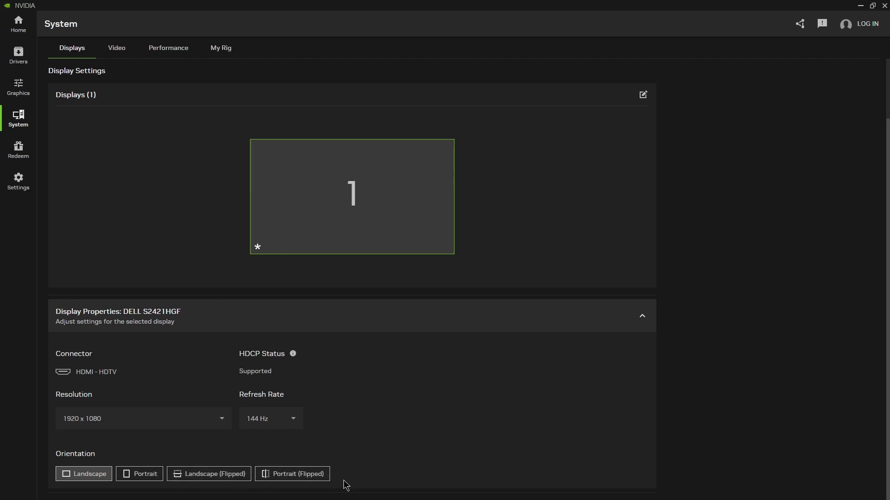
{"action": "left_click", "coordinate": [117, 48]}
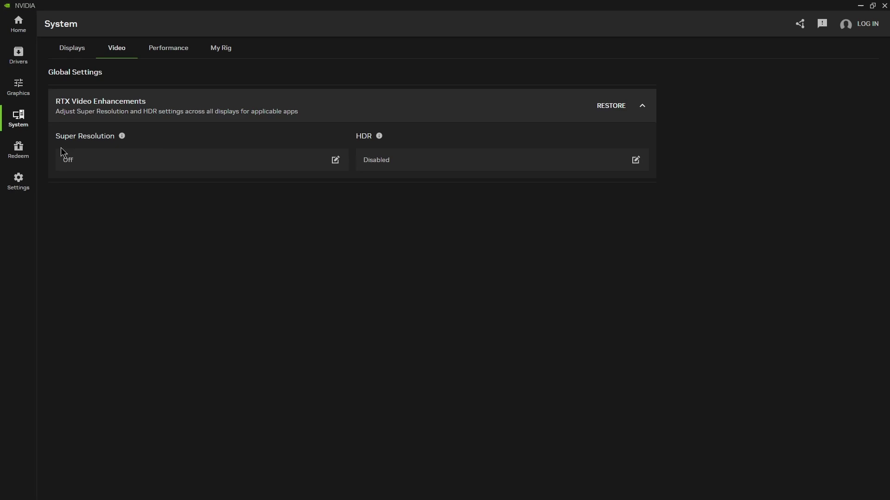
{"action": "left_click", "coordinate": [448, 162]}
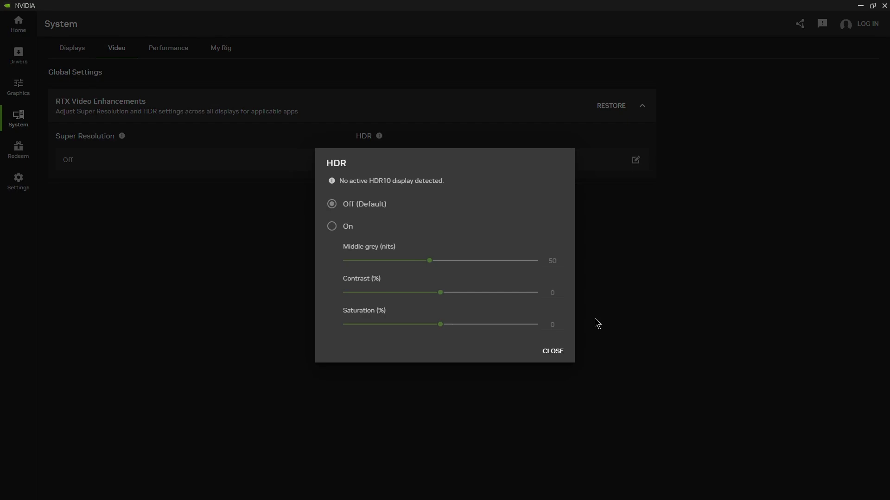
{"action": "left_click", "coordinate": [564, 352]}
{"action": "left_click", "coordinate": [190, 167]}
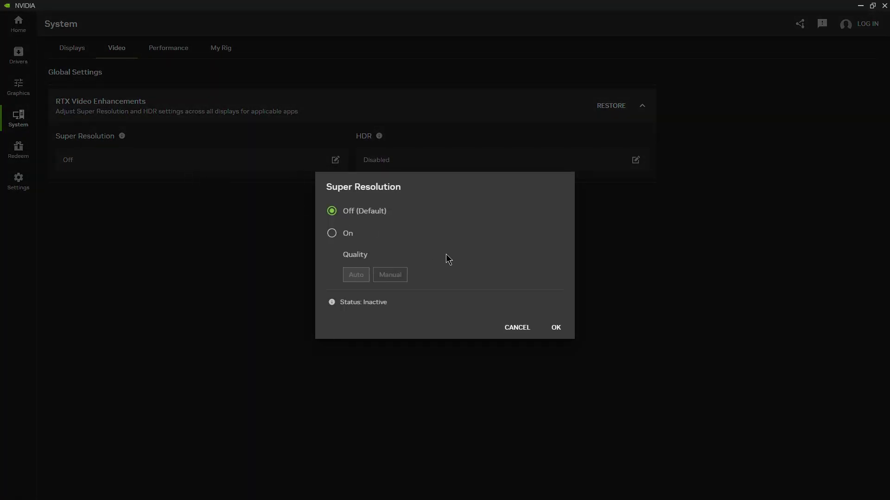
{"action": "left_click", "coordinate": [524, 328]}
Review the Performance tab's GPU tuning and fan speed target choices, then view My Rig.
{"action": "left_click", "coordinate": [161, 56]}
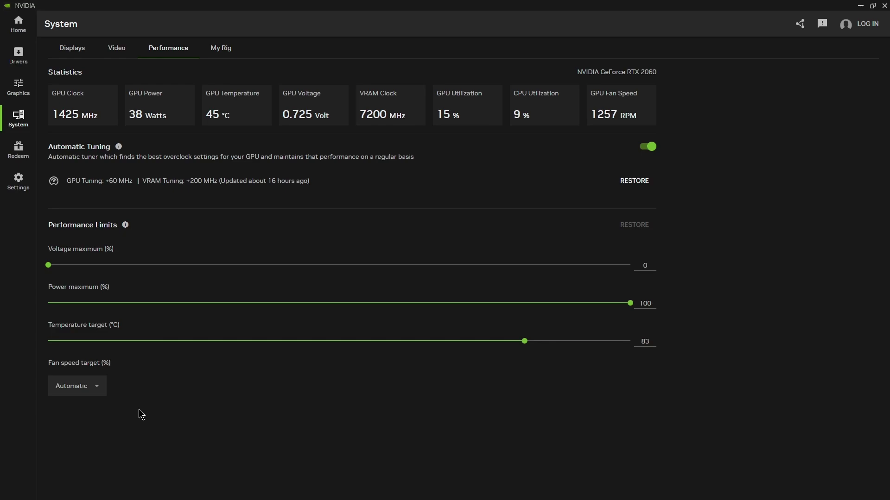
{"action": "left_click", "coordinate": [95, 395]}
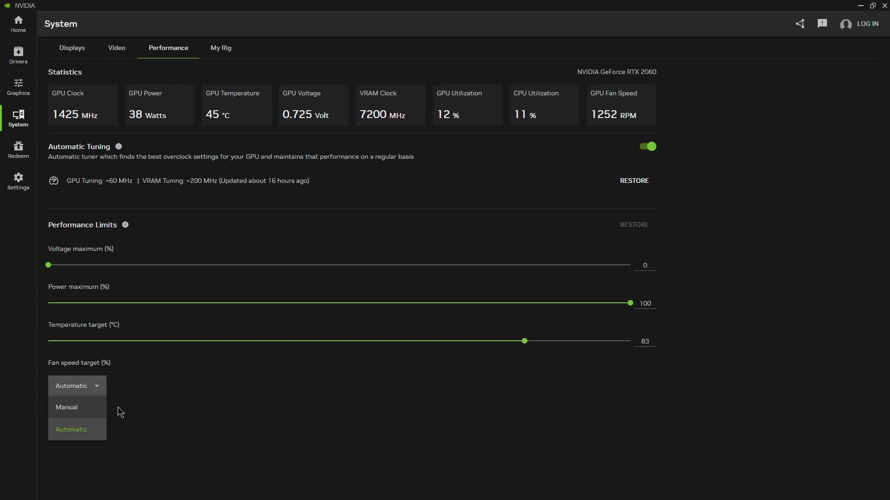
{"action": "left_click", "coordinate": [221, 48]}
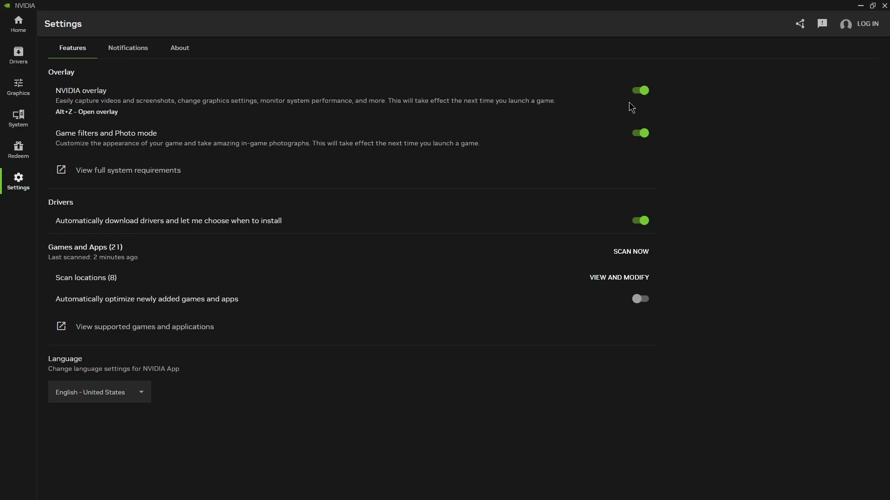
Open and close the NVIDIA overlay with Alt+Z, then switch to the Drivers page.
{"action": "key", "text": "alt+z"}
{"action": "left_click", "coordinate": [610, 104]}
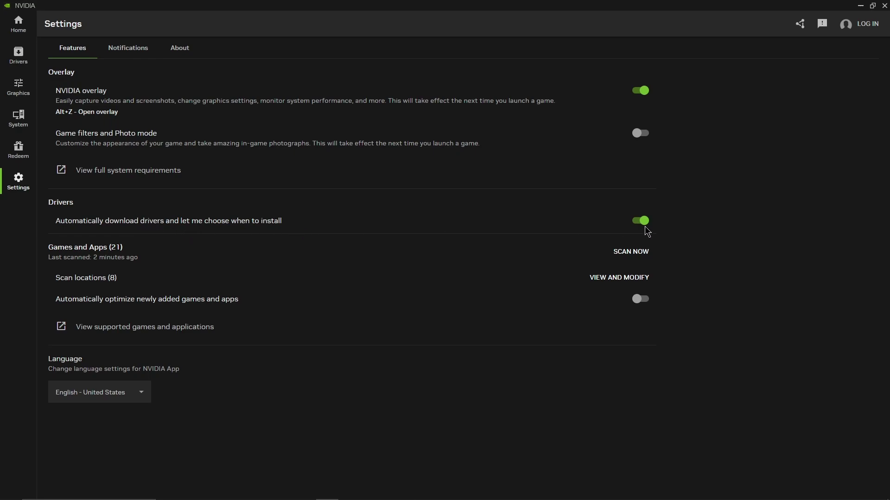
{"action": "left_click", "coordinate": [20, 60]}
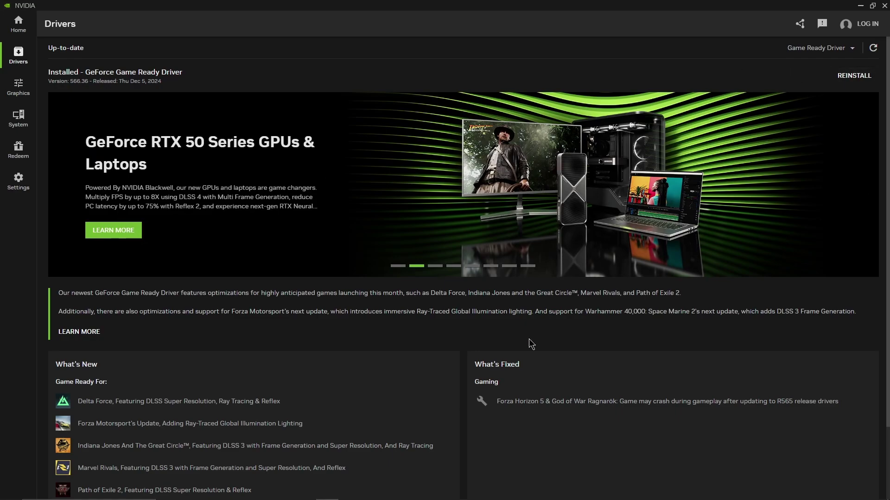
Return to the NVIDIA app's Settings page.
{"action": "left_click", "coordinate": [15, 190]}
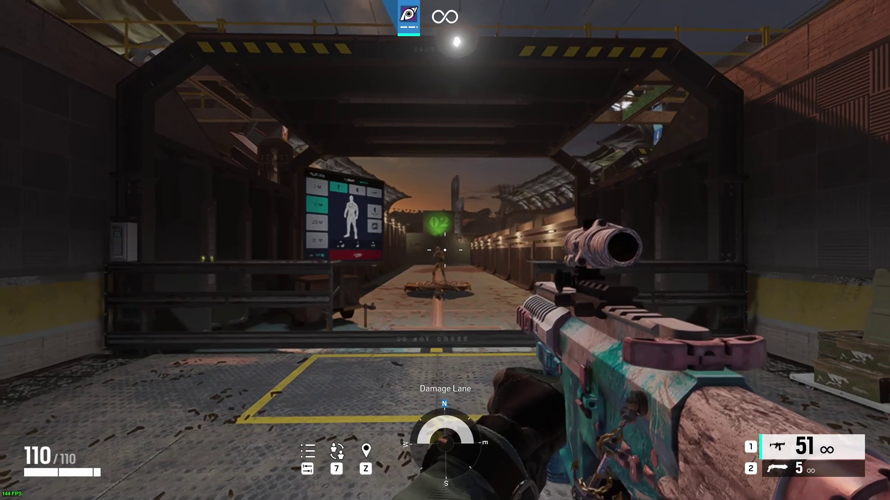
Show the in-game statistics HUD with Alt+R, walk forward, and open the overlay's Statistics settings.
{"action": "key", "text": "alt+r"}
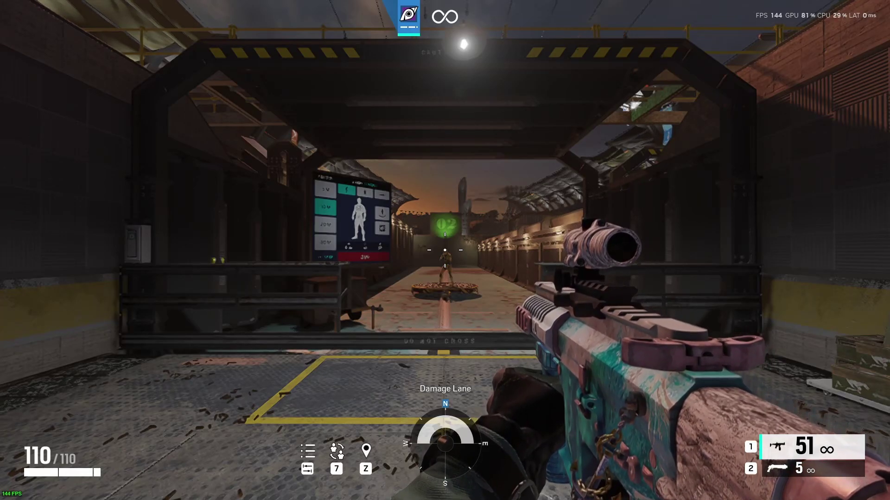
{"action": "key", "text": "w"}
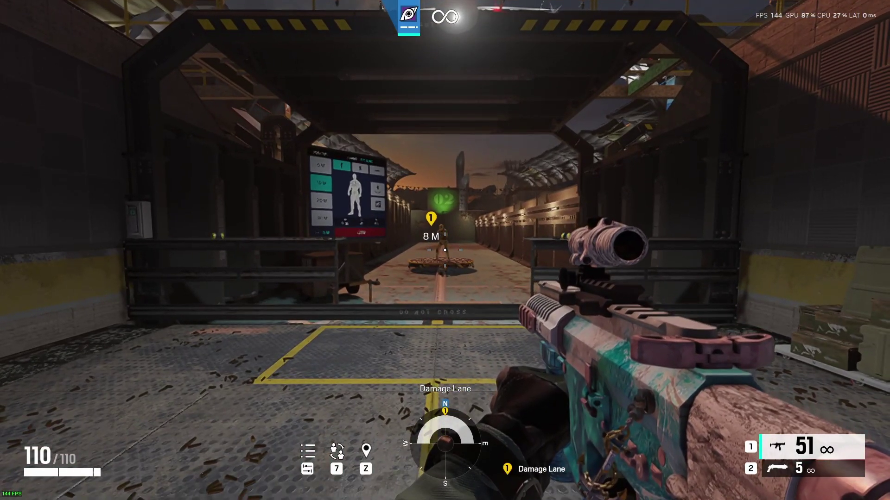
{"action": "key", "text": "alt+z"}
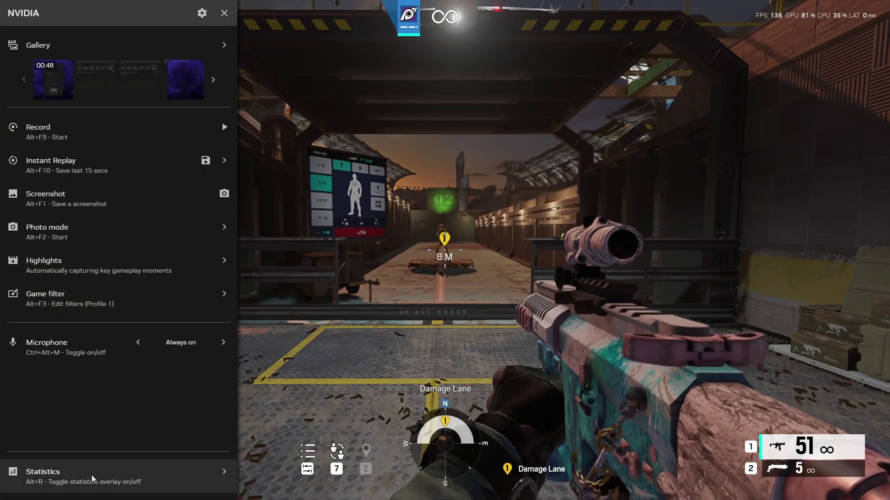
{"action": "left_click", "coordinate": [103, 474]}
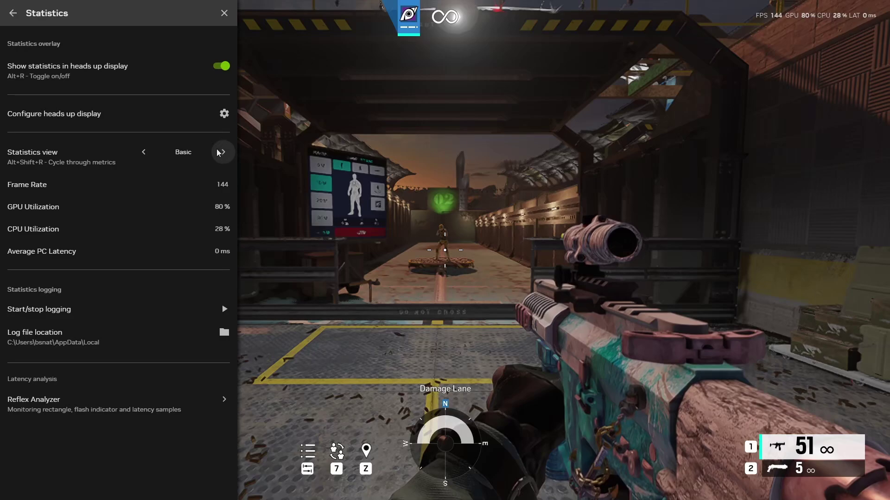
Cycle the statistics view through Advanced, Custom, View All and FPS, ending on Basic.
{"action": "left_click", "coordinate": [223, 151]}
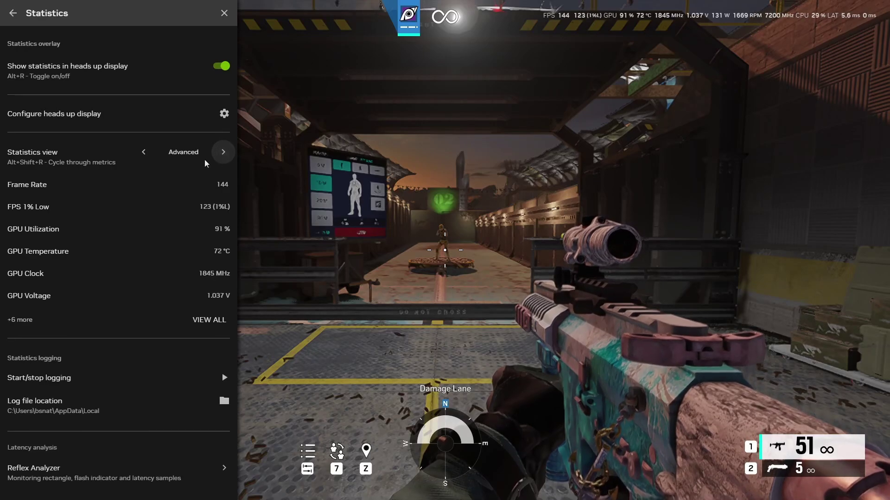
{"action": "left_click", "coordinate": [228, 153]}
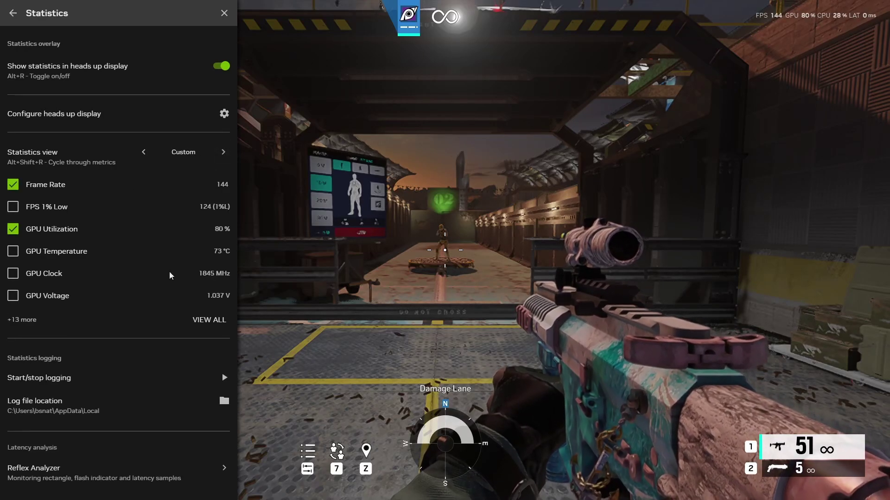
{"action": "left_click", "coordinate": [209, 319]}
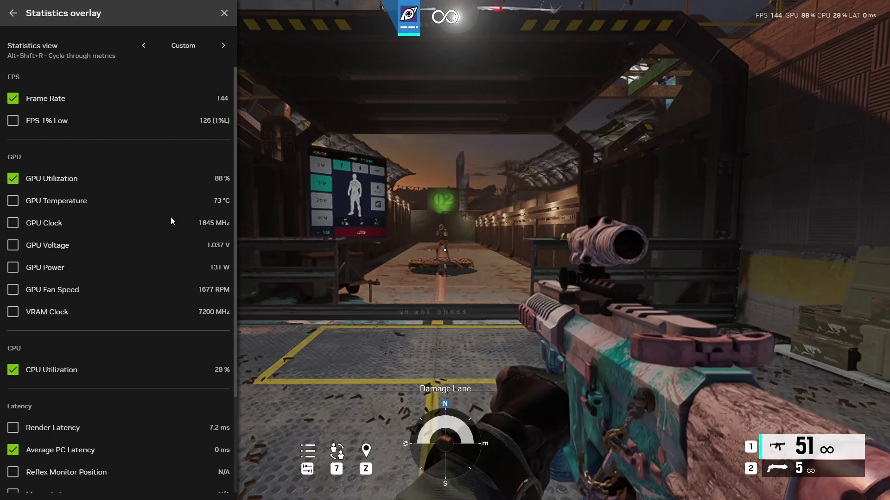
{"action": "scroll", "coordinate": [110, 421], "scroll_direction": "down", "scroll_amount": 3}
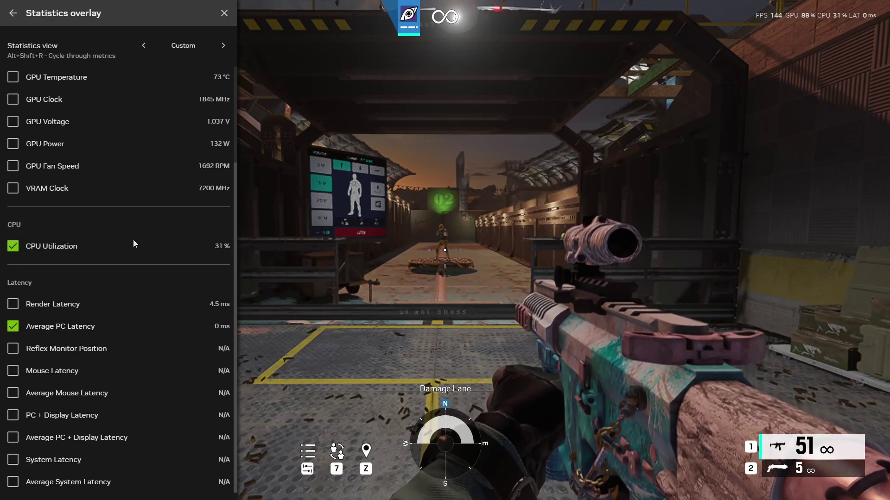
{"action": "scroll", "coordinate": [176, 232], "scroll_direction": "up", "scroll_amount": 3}
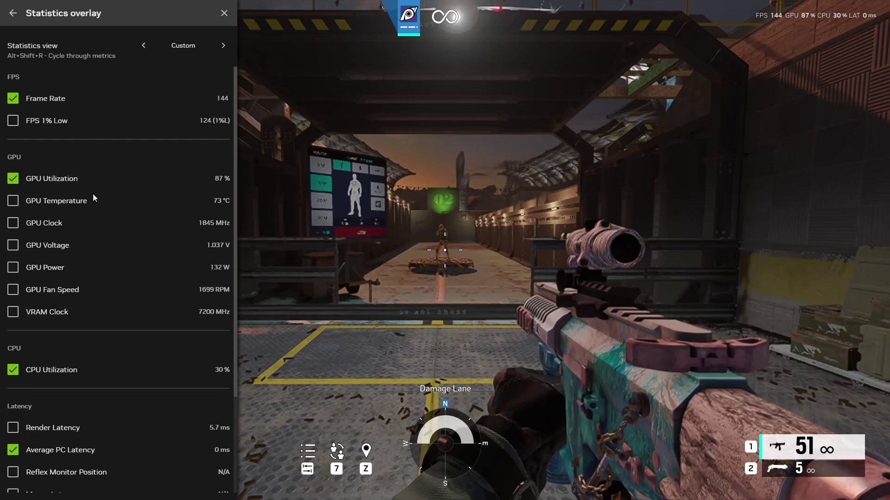
{"action": "key", "text": "alt+shift+r"}
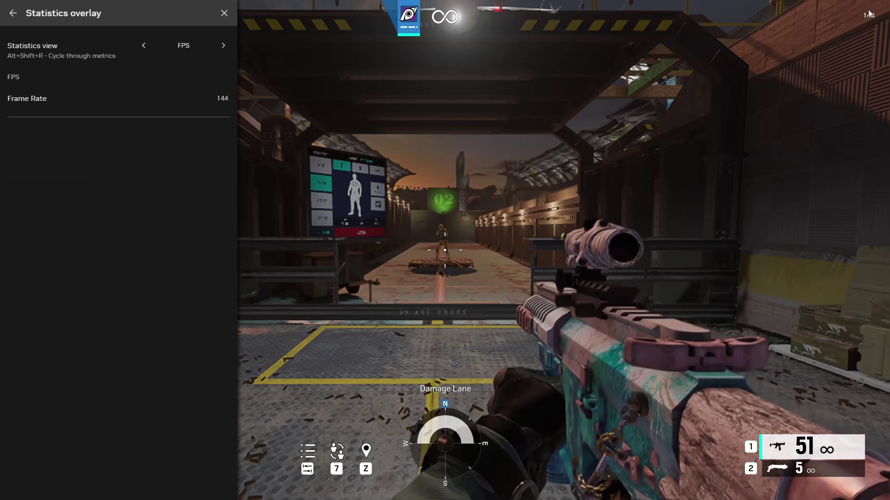
{"action": "left_click", "coordinate": [225, 40]}
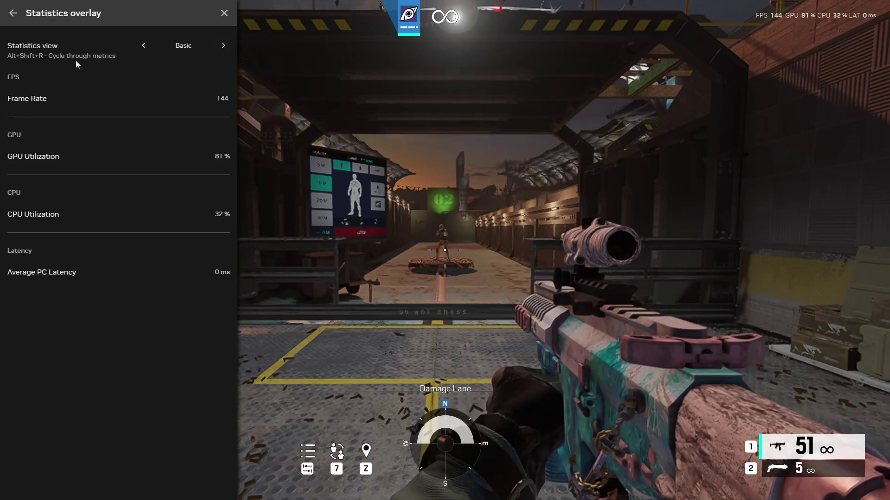
{"action": "left_click", "coordinate": [13, 18]}
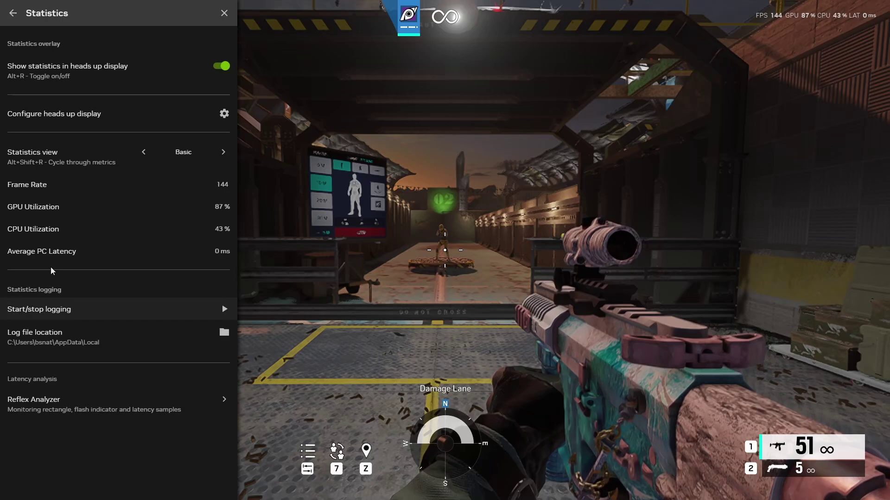
Set the HUD font size to Large and cycle font colour through Red, Green, Black, Custom, back to White.
{"action": "left_click", "coordinate": [224, 115]}
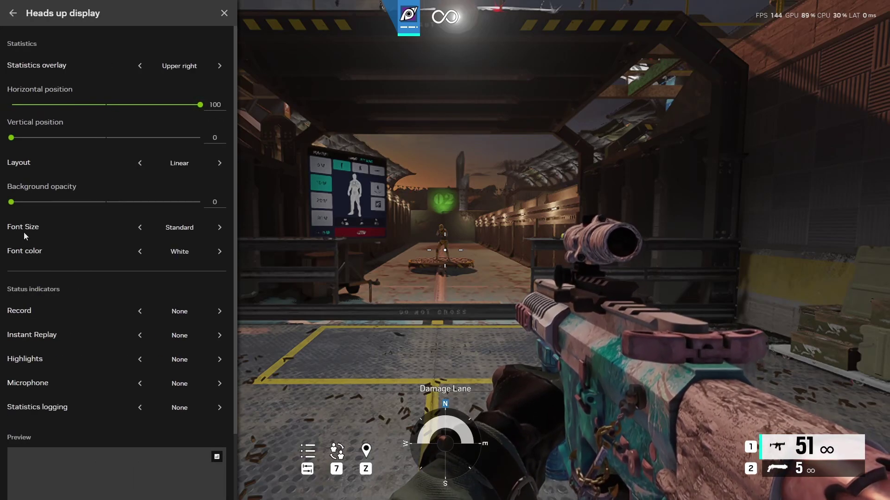
{"action": "left_click", "coordinate": [221, 228]}
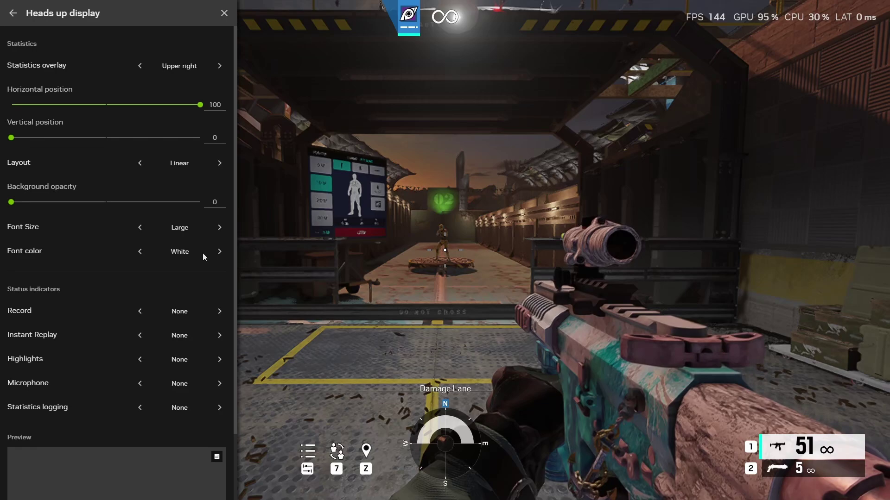
{"action": "left_click", "coordinate": [221, 252]}
{"action": "left_click", "coordinate": [222, 249]}
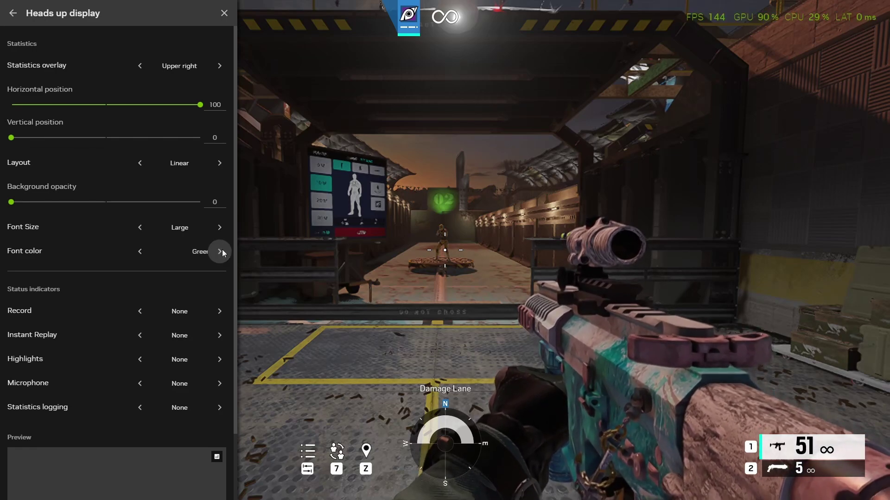
{"action": "left_click", "coordinate": [223, 251]}
{"action": "left_click", "coordinate": [225, 251]}
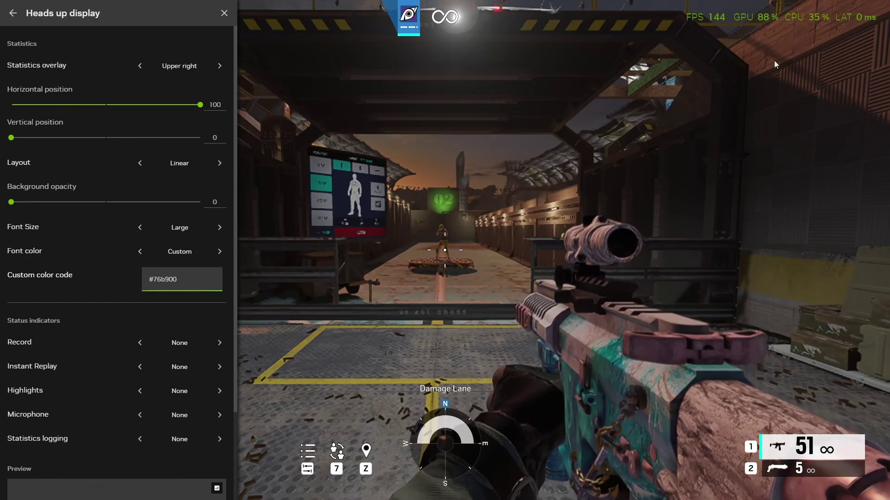
{"action": "left_click", "coordinate": [221, 251]}
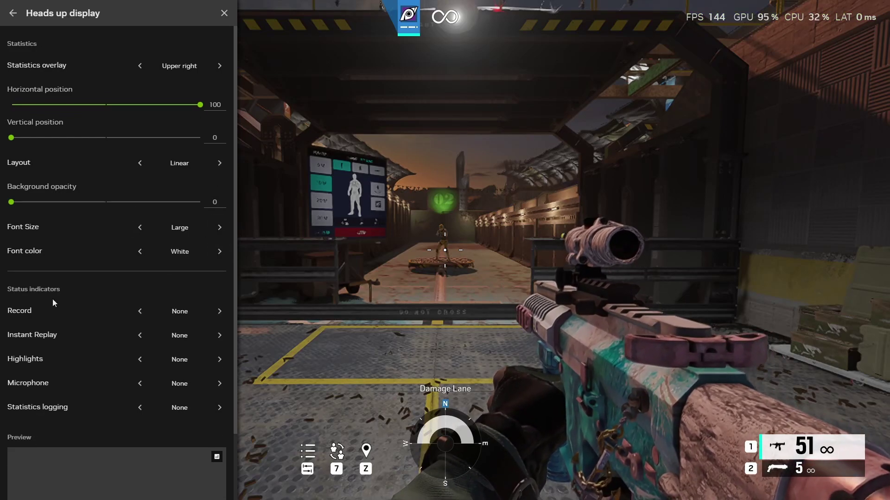
{"action": "scroll", "coordinate": [201, 439], "scroll_direction": "down", "scroll_amount": 2}
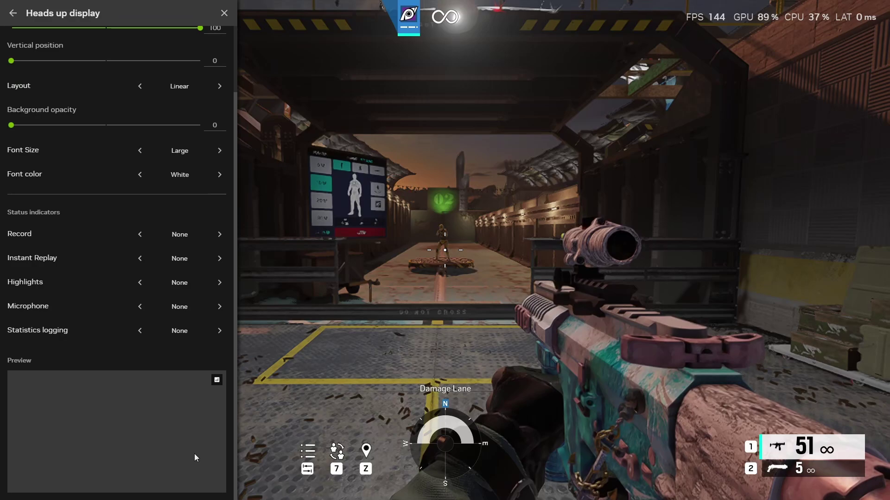
{"action": "left_click", "coordinate": [224, 233]}
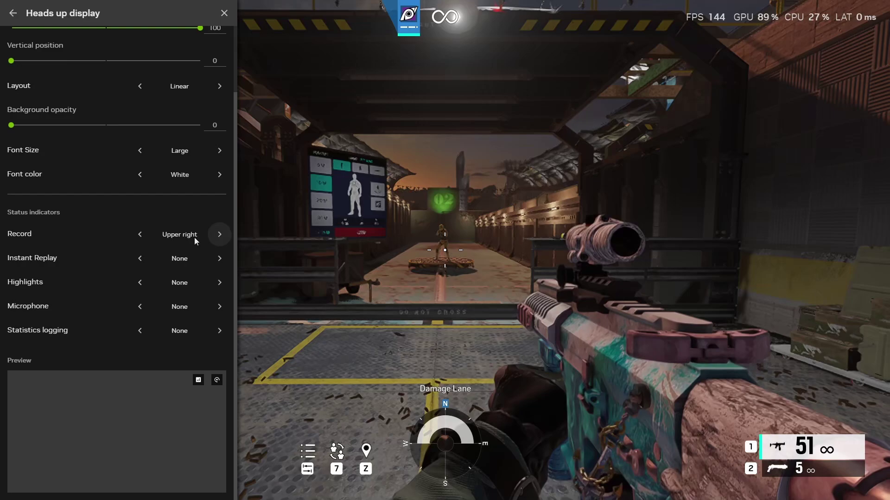
{"action": "left_click", "coordinate": [223, 233]}
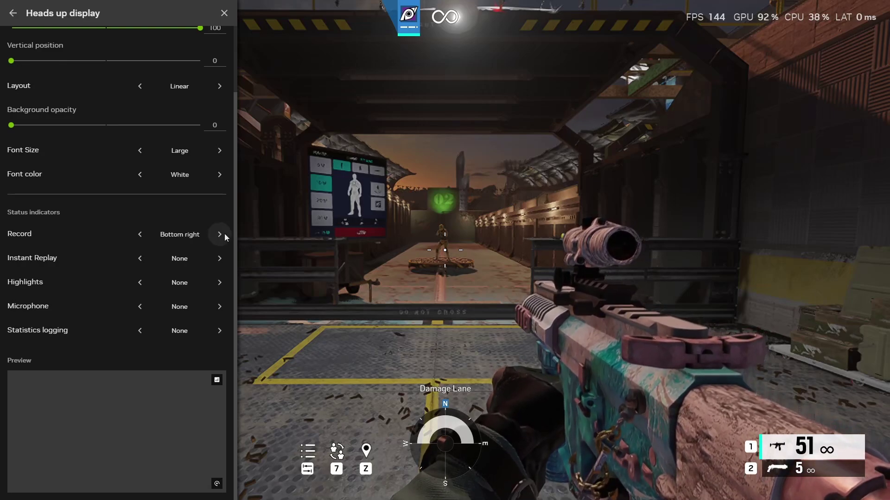
{"action": "left_click", "coordinate": [225, 233]}
{"action": "left_click", "coordinate": [218, 235]}
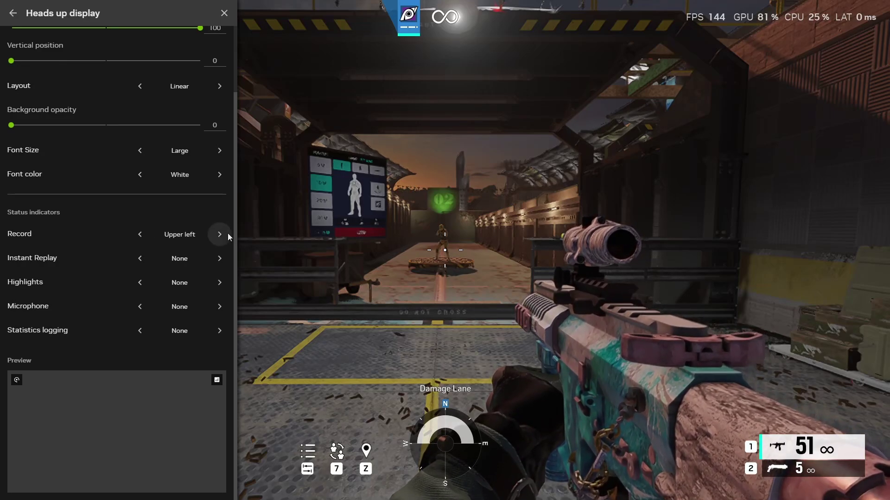
{"action": "left_click", "coordinate": [226, 233]}
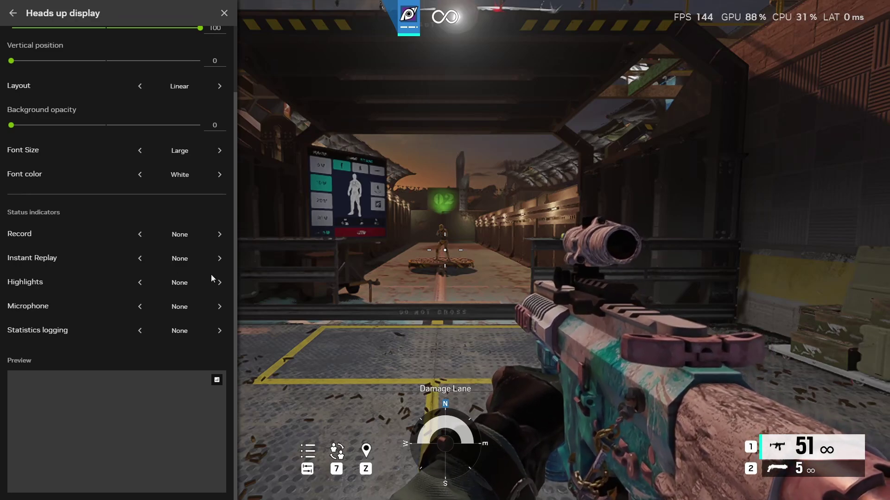
{"action": "left_click", "coordinate": [219, 258]}
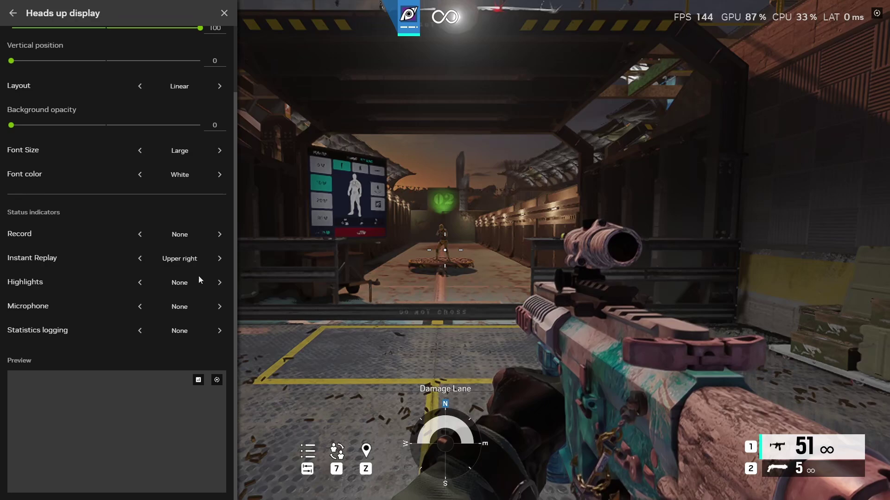
{"action": "left_click", "coordinate": [219, 282]}
{"action": "left_click", "coordinate": [219, 306]}
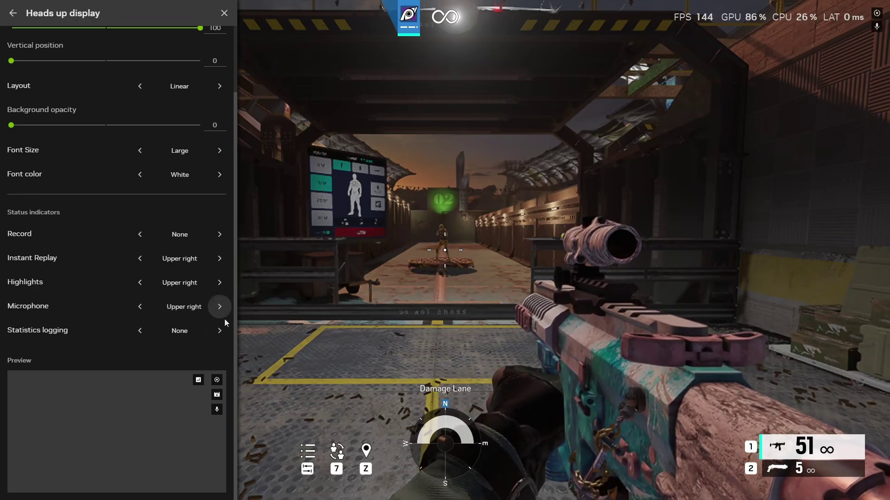
{"action": "left_click", "coordinate": [220, 331]}
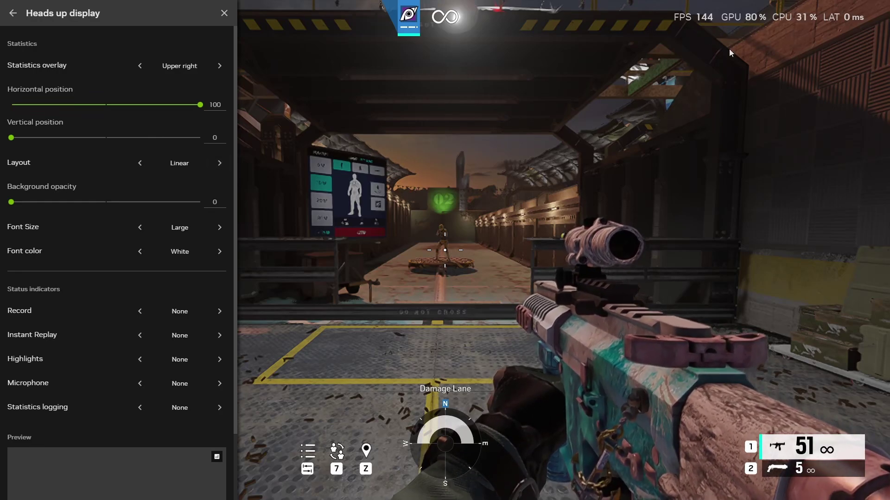
Cycle the statistics layout through Double and Stacked back to Linear, then move it to horizontal position 79.
{"action": "left_click", "coordinate": [220, 163]}
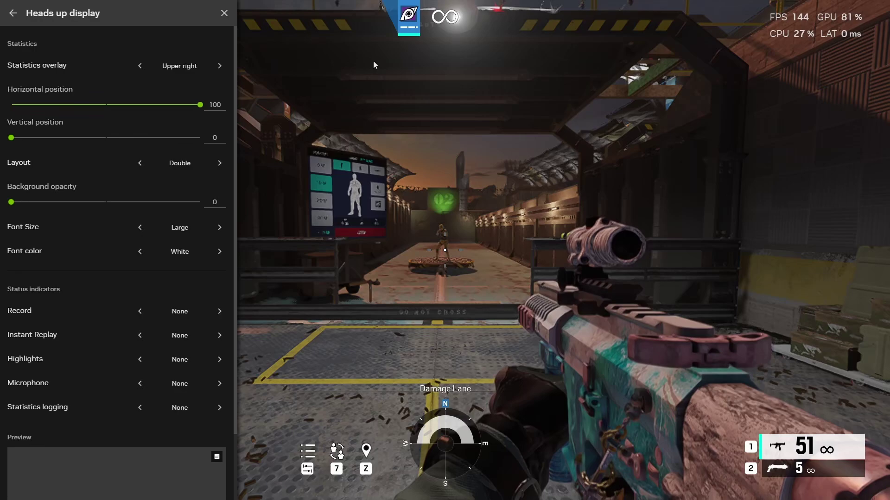
{"action": "left_click", "coordinate": [218, 158]}
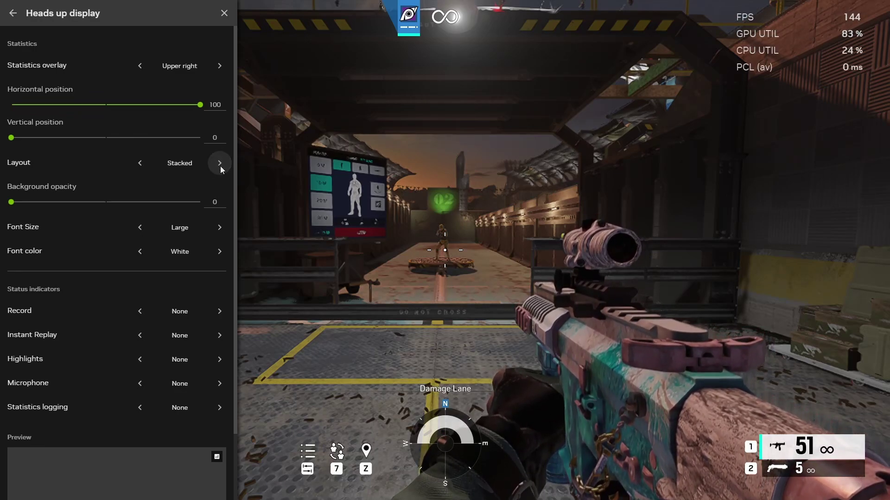
{"action": "left_click", "coordinate": [219, 165]}
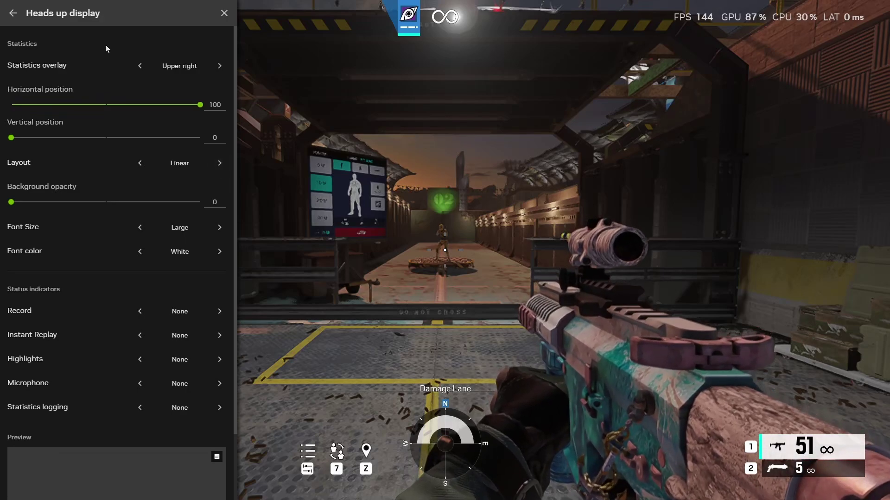
{"action": "mouse_move", "coordinate": [11, 138]}
{"action": "left_mouse_down"}
{"action": "mouse_move", "coordinate": [226, 157]}
{"action": "mouse_move", "coordinate": [1, 133]}
{"action": "left_mouse_up"}
{"action": "left_click_drag", "start_coordinate": [198, 105], "coordinate": [243, 103]}
Turn off the statistics overlay and return to the main overlay menu.
{"action": "key", "text": "Escape"}
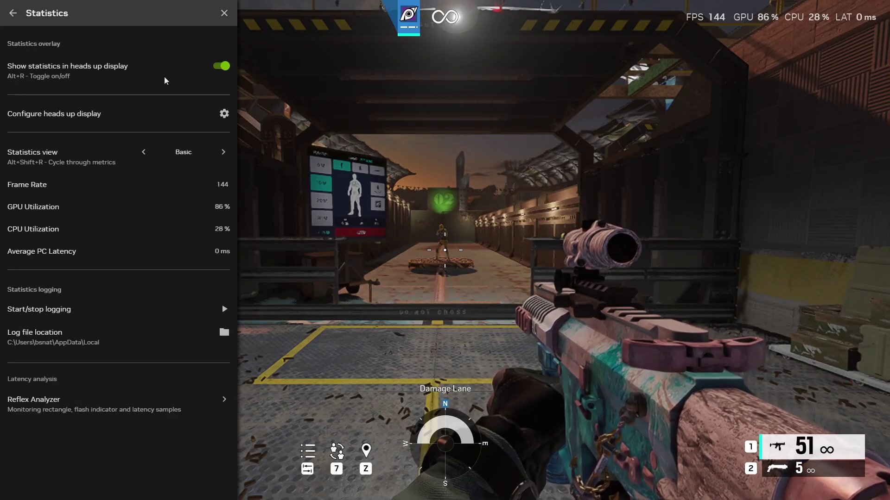
{"action": "key", "text": "alt+r"}
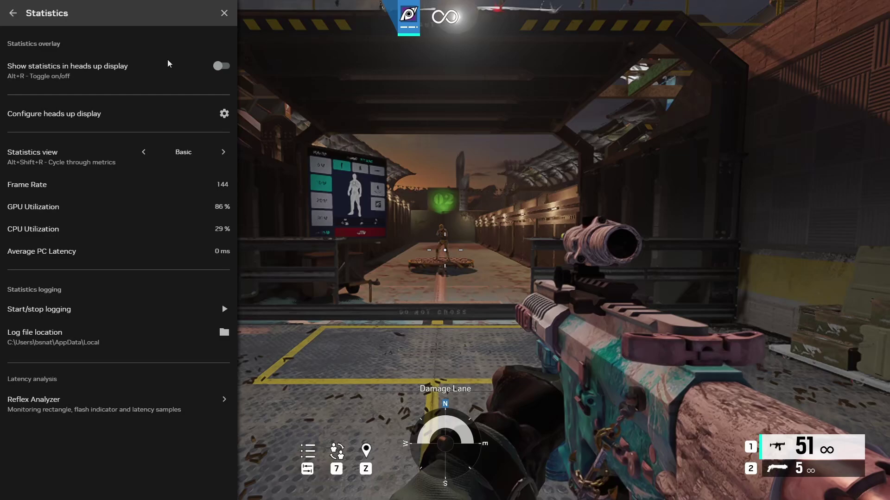
{"action": "left_click", "coordinate": [13, 14]}
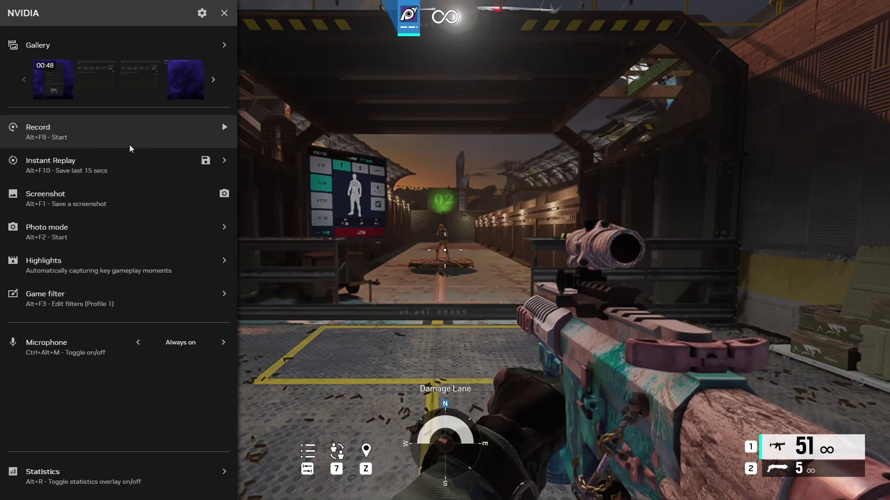
Record a 6-second clip and save a 15-second Instant Replay with Alt+F10.
{"action": "left_click", "coordinate": [208, 129]}
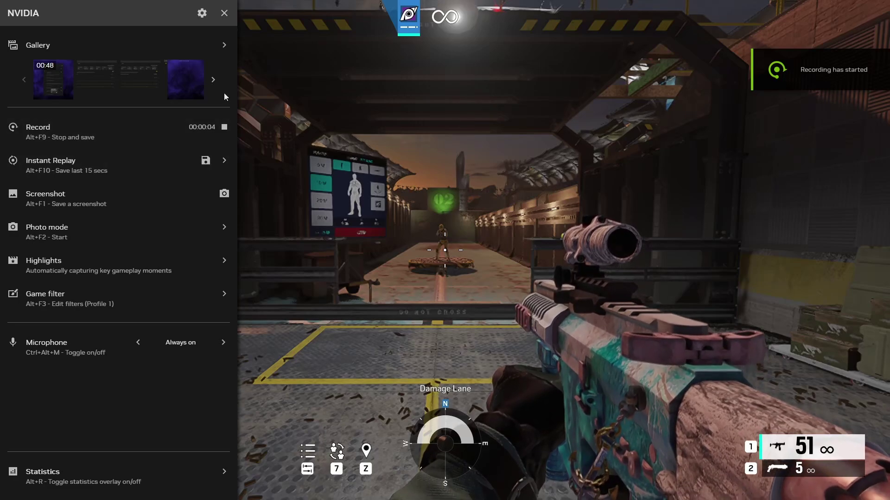
{"action": "left_click", "coordinate": [151, 134]}
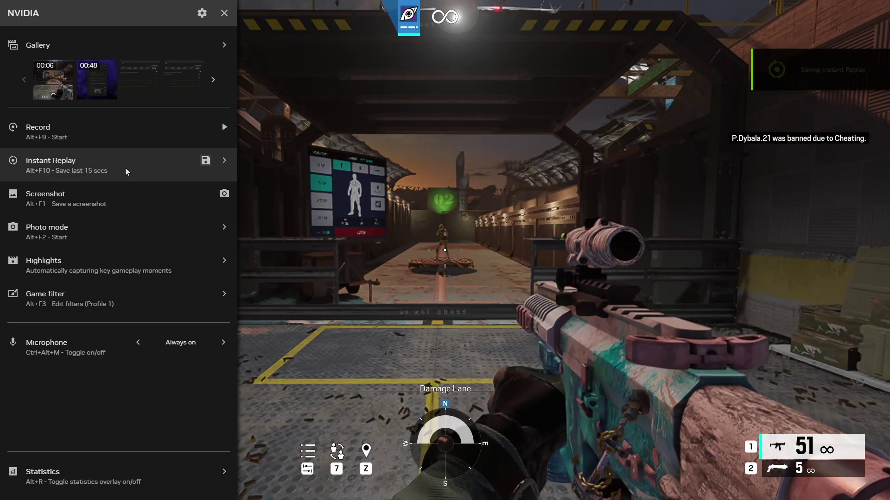
{"action": "key", "text": "alt+F10"}
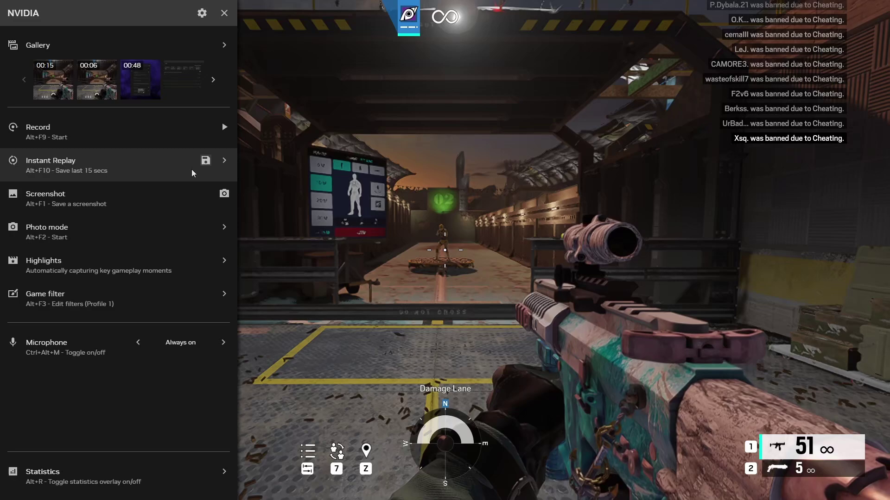
{"action": "left_click", "coordinate": [128, 167]}
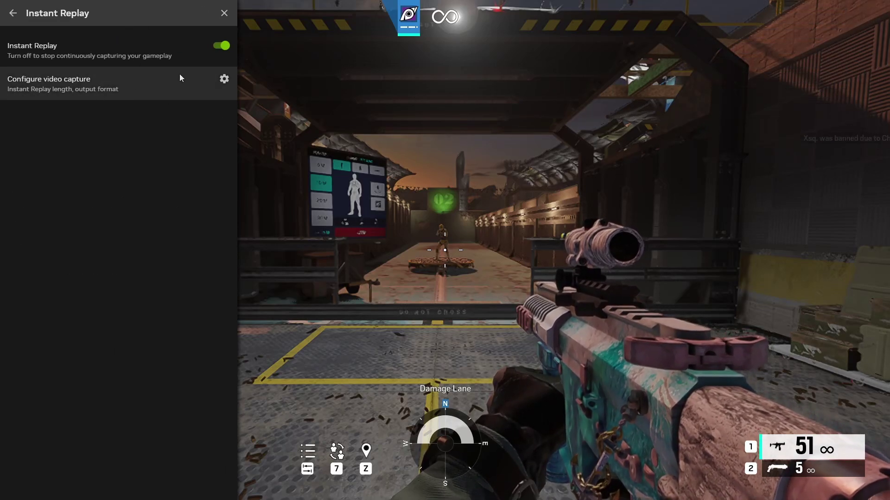
Switch Instant Replay off and cycle video capture quality down to Low and back up.
{"action": "left_click", "coordinate": [227, 46]}
{"action": "left_click", "coordinate": [224, 83]}
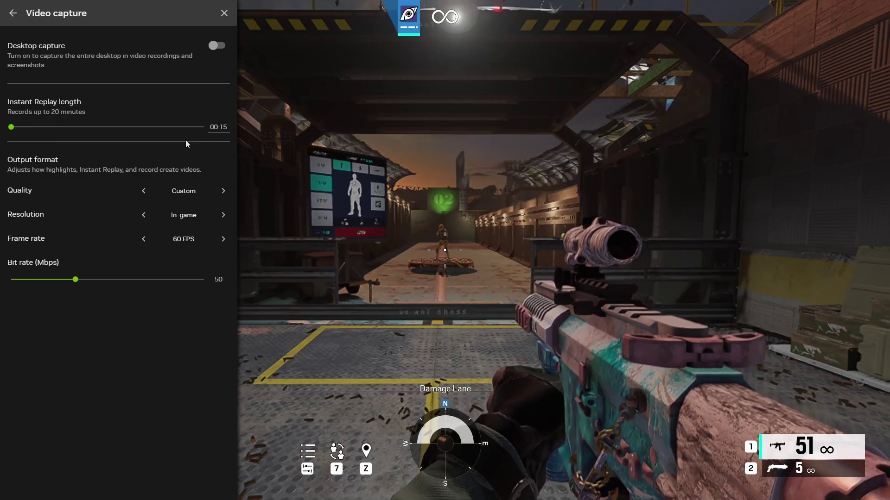
{"action": "left_click", "coordinate": [143, 192]}
{"action": "left_click", "coordinate": [144, 192]}
{"action": "left_click", "coordinate": [144, 191]}
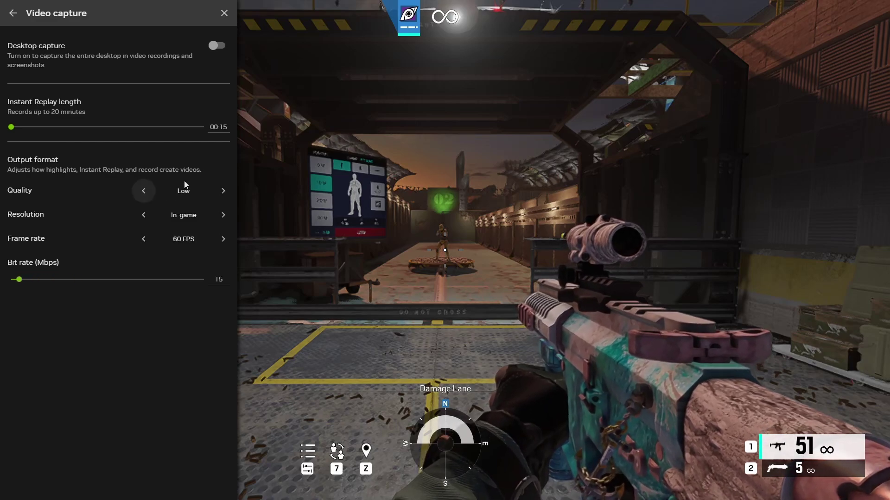
{"action": "left_click", "coordinate": [223, 191]}
{"action": "left_click", "coordinate": [222, 191]}
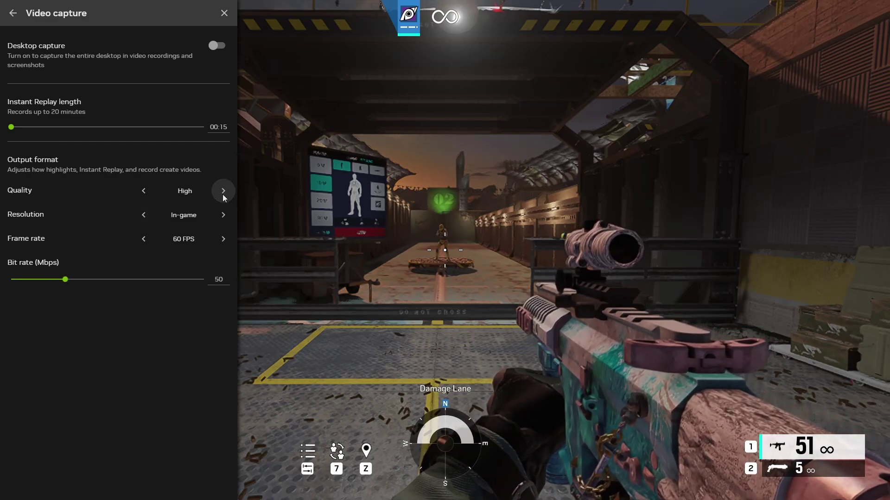
{"action": "left_click", "coordinate": [144, 239]}
Set the capture frame rate to 120 FPS and the bit rate to 100 Mbps.
{"action": "left_click", "coordinate": [224, 239]}
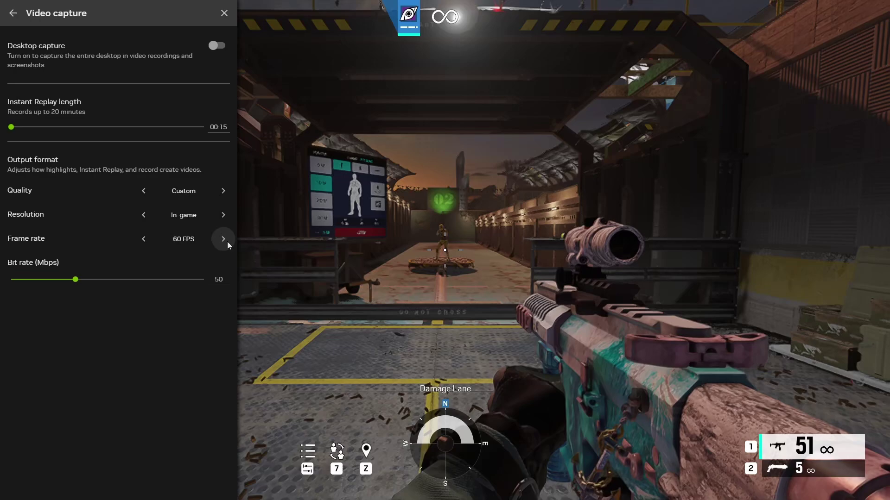
{"action": "left_click", "coordinate": [223, 239]}
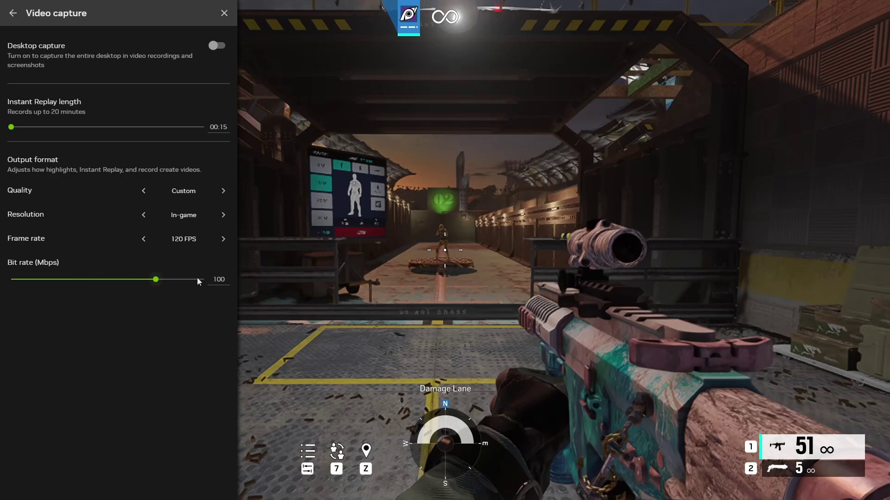
{"action": "mouse_move", "coordinate": [199, 277]}
{"action": "left_mouse_down"}
{"action": "mouse_move", "coordinate": [211, 278]}
{"action": "mouse_move", "coordinate": [199, 279]}
{"action": "left_mouse_up"}
Cycle the capture resolution from 2160p 4K back to In-game and toggle desktop capture.
{"action": "left_click", "coordinate": [148, 213]}
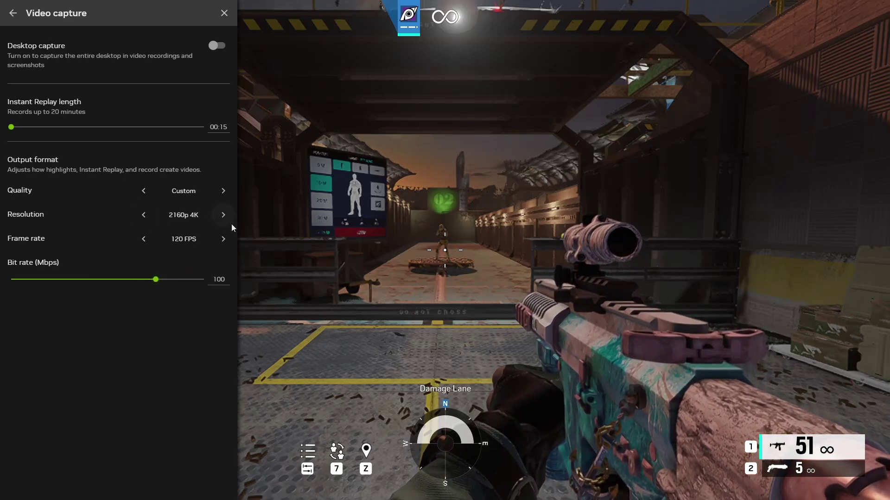
{"action": "left_click", "coordinate": [142, 215]}
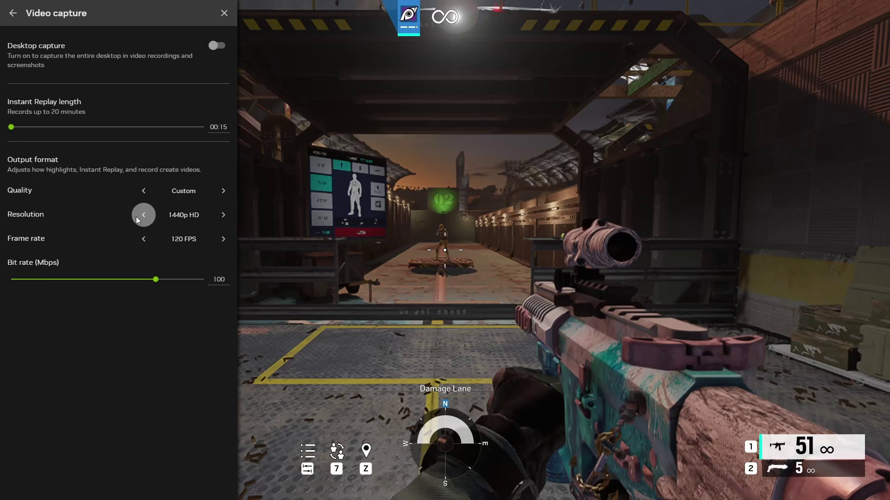
{"action": "left_click", "coordinate": [141, 216]}
{"action": "left_click", "coordinate": [141, 217]}
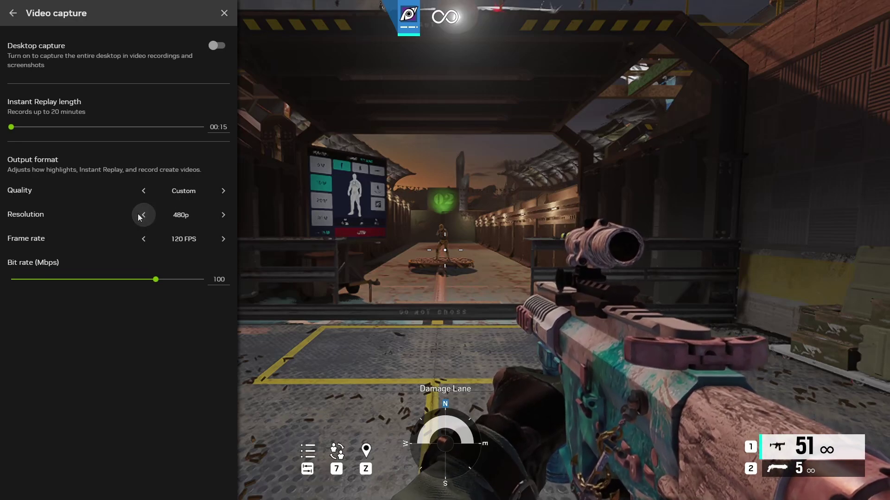
{"action": "left_click", "coordinate": [141, 217]}
{"action": "left_click", "coordinate": [141, 217]}
{"action": "left_click", "coordinate": [141, 216]}
{"action": "left_click", "coordinate": [141, 217]}
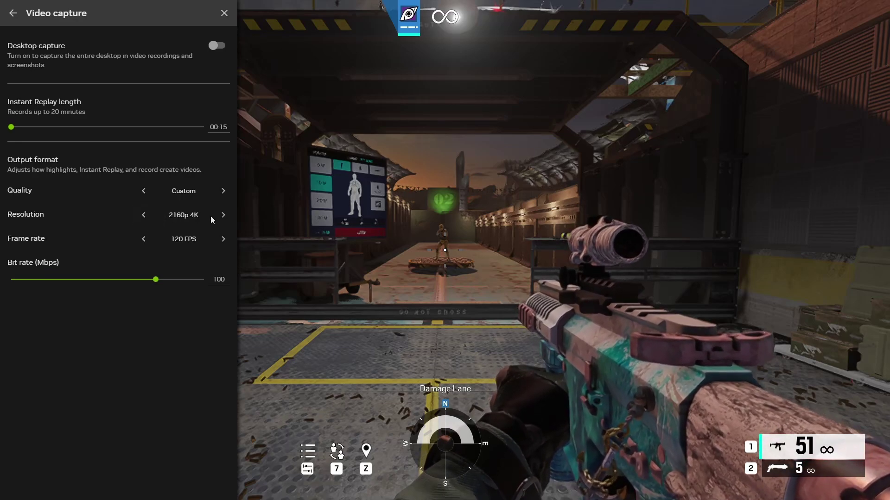
{"action": "left_click", "coordinate": [142, 215]}
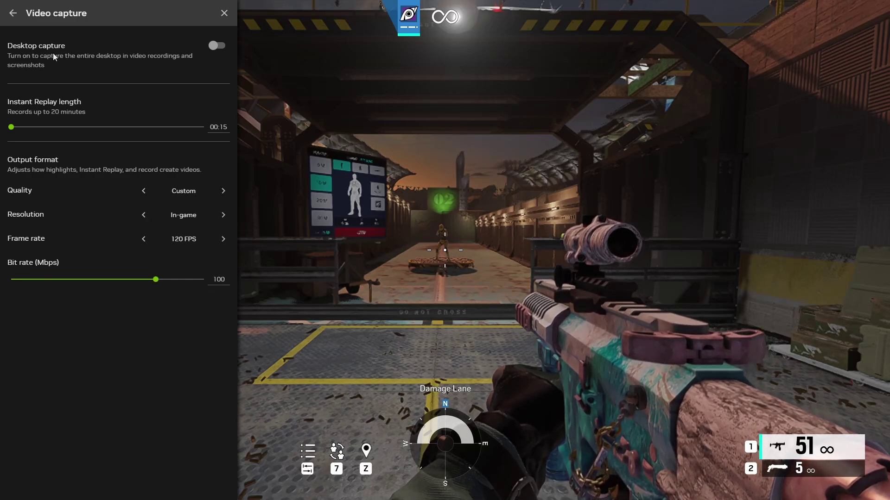
{"action": "left_click", "coordinate": [220, 45]}
{"action": "left_click", "coordinate": [13, 13]}
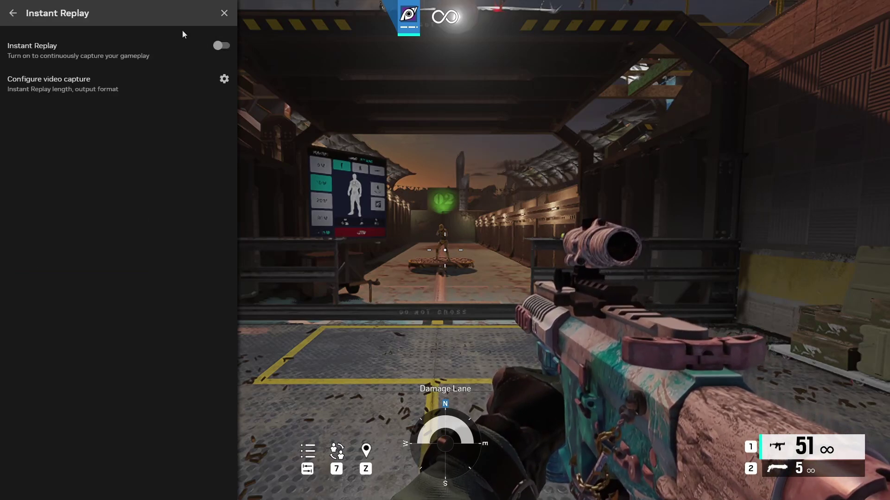
Turn Instant Replay back on and snap a Black & White photo-mode screenshot.
{"action": "left_click", "coordinate": [221, 46]}
{"action": "left_click", "coordinate": [119, 231]}
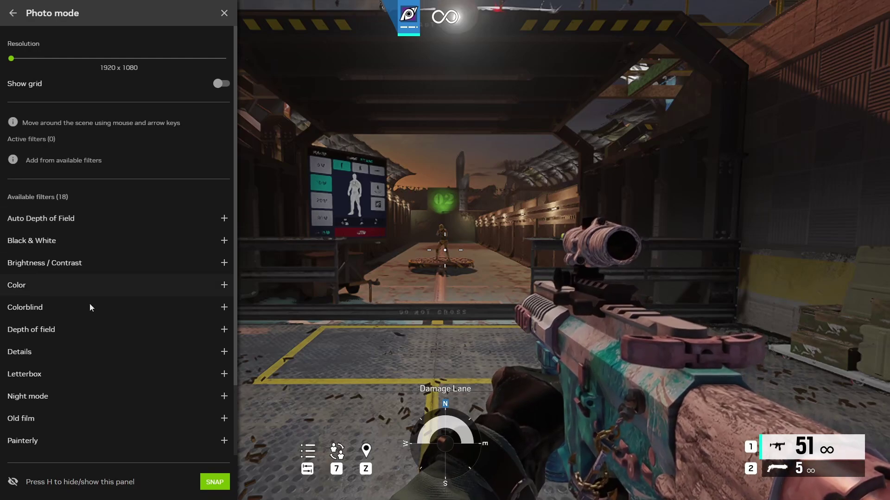
{"action": "left_click", "coordinate": [88, 243]}
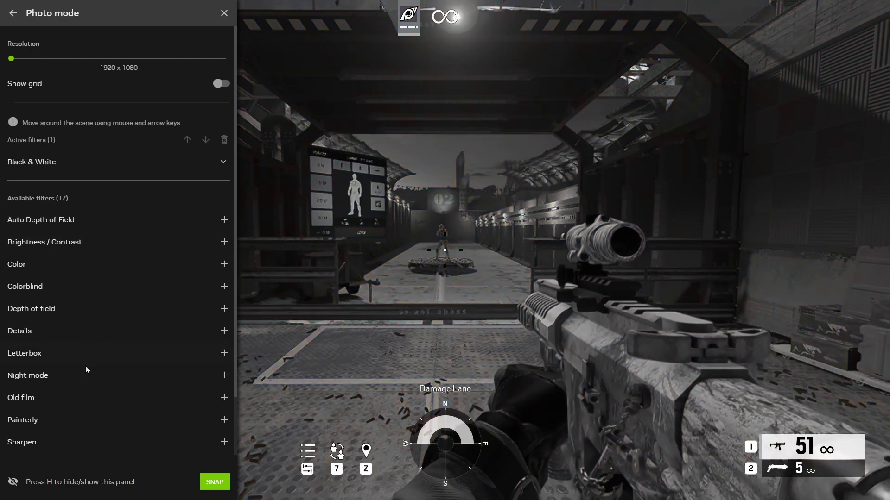
{"action": "left_click", "coordinate": [215, 481]}
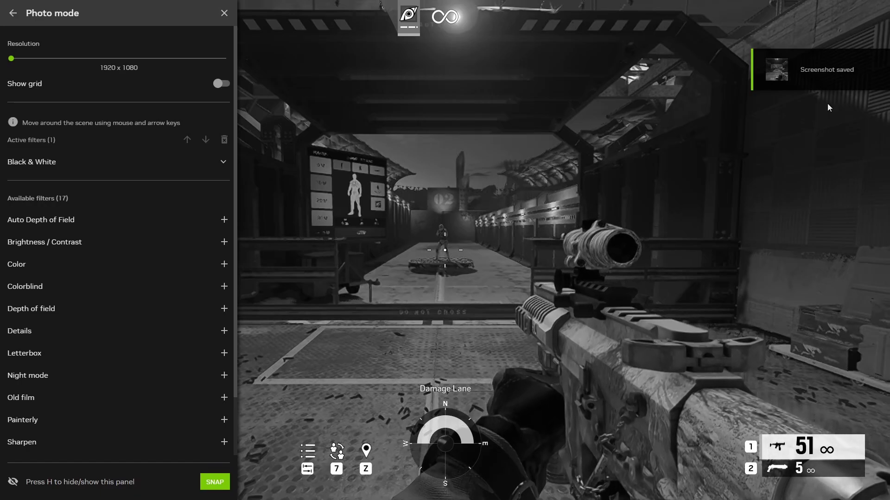
{"action": "left_click", "coordinate": [224, 13]}
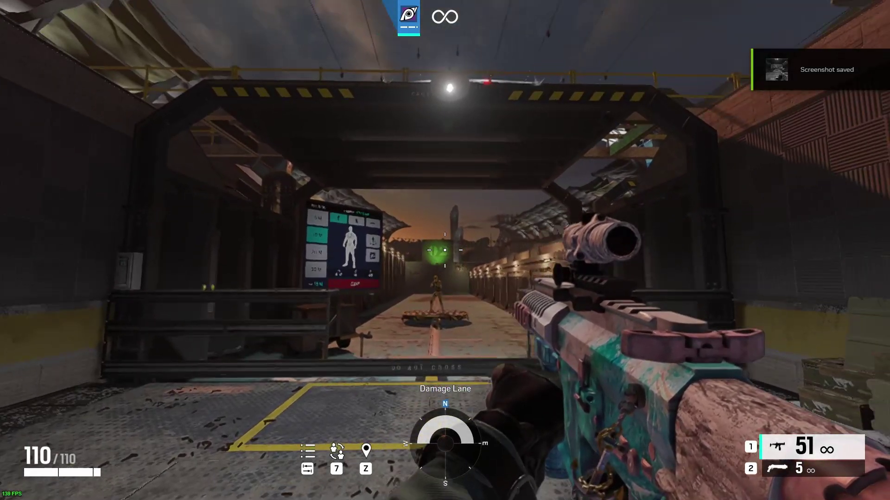
Open the gallery and play the 00:15 Rainbow Six Siege Instant Replay clip.
{"action": "key", "text": "alt+z"}
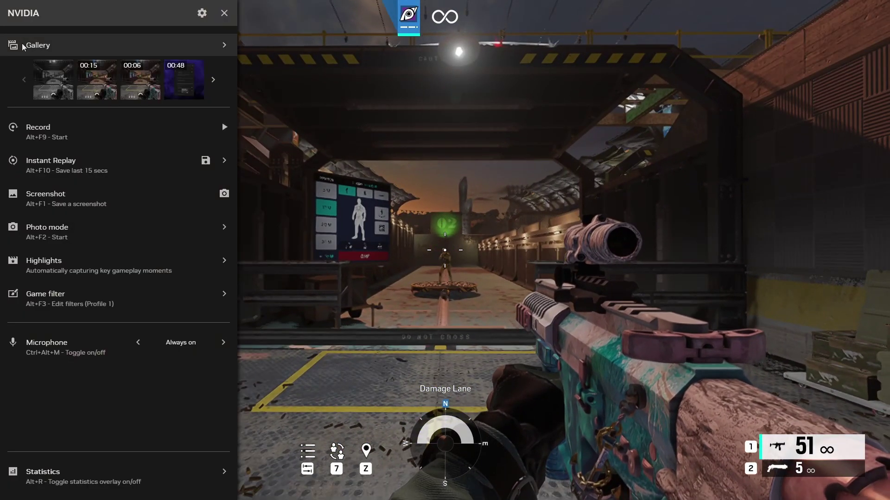
{"action": "left_click", "coordinate": [36, 45]}
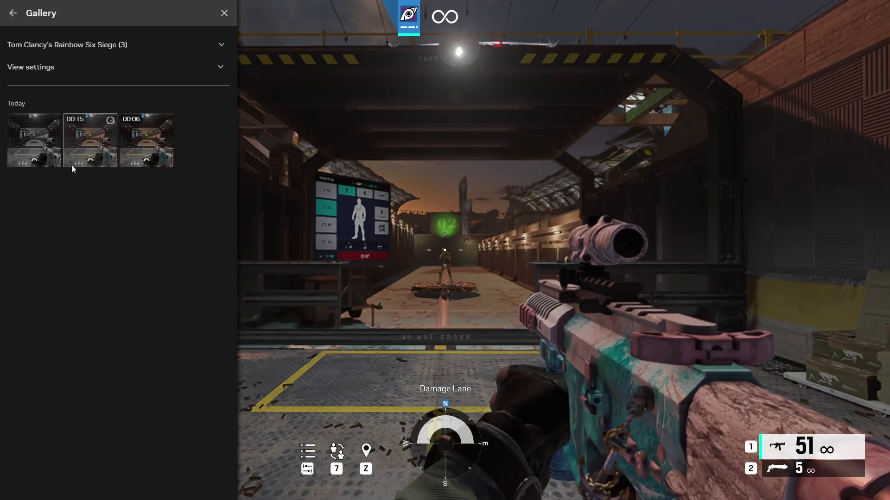
{"action": "left_click", "coordinate": [63, 68]}
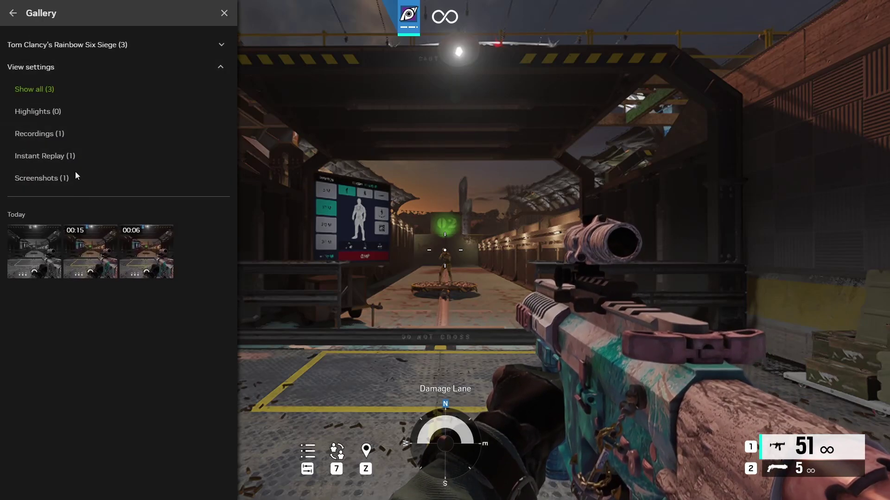
{"action": "left_click", "coordinate": [13, 13]}
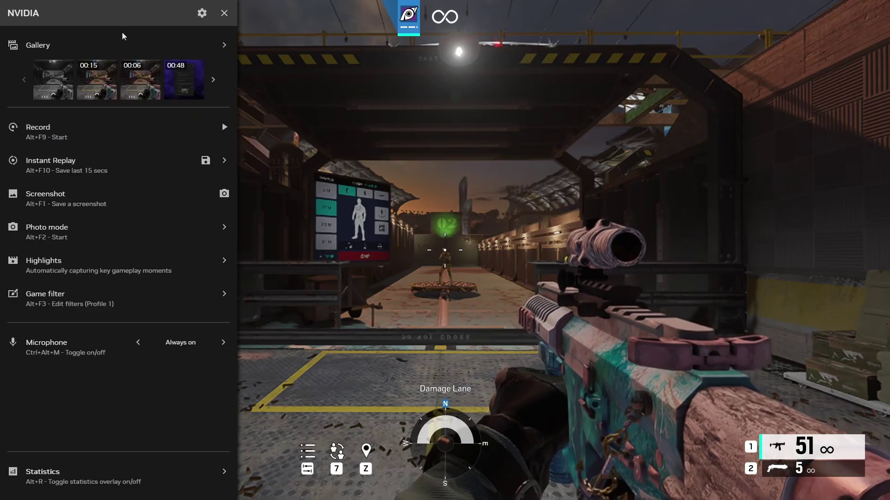
{"action": "left_click", "coordinate": [176, 45]}
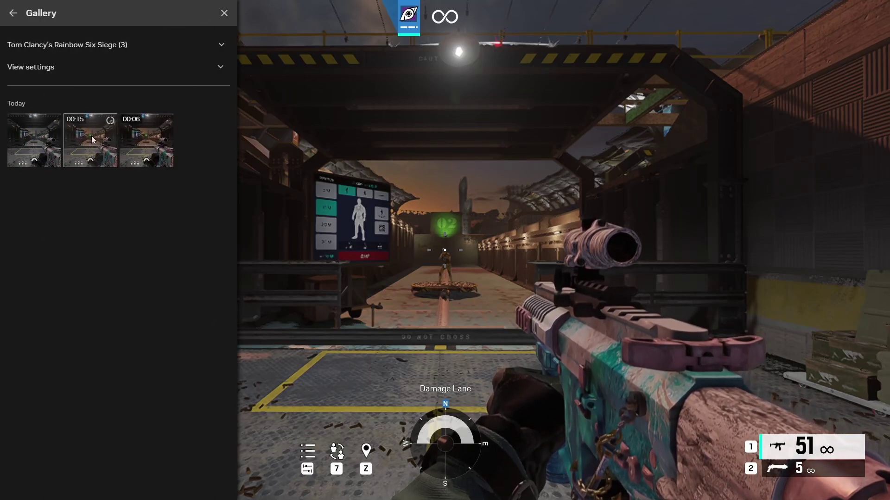
{"action": "left_click", "coordinate": [92, 139]}
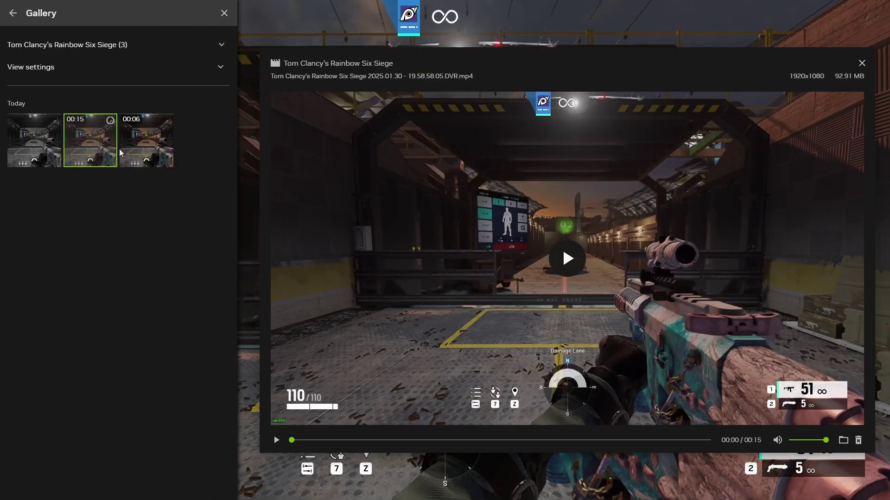
Open the clip's folder on disk and browse Videos\NVIDIA with its three capture folders.
{"action": "left_click", "coordinate": [843, 441]}
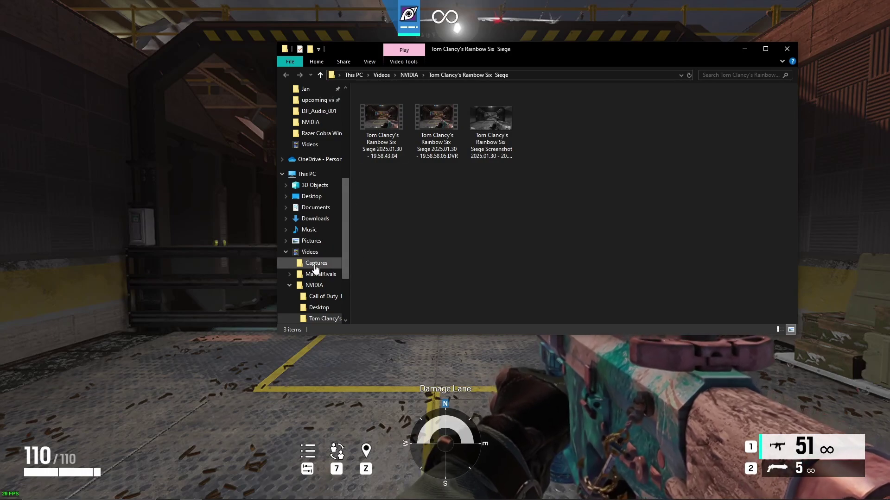
{"action": "left_click", "coordinate": [310, 251]}
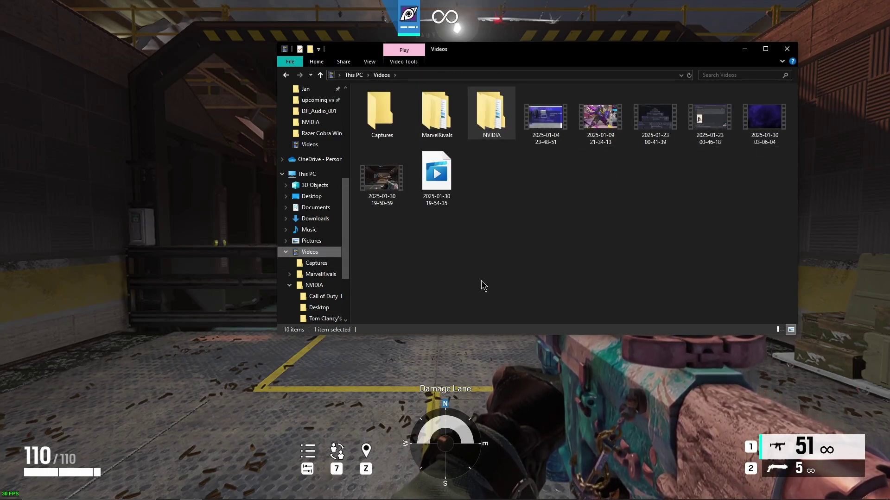
{"action": "double_click", "coordinate": [492, 114]}
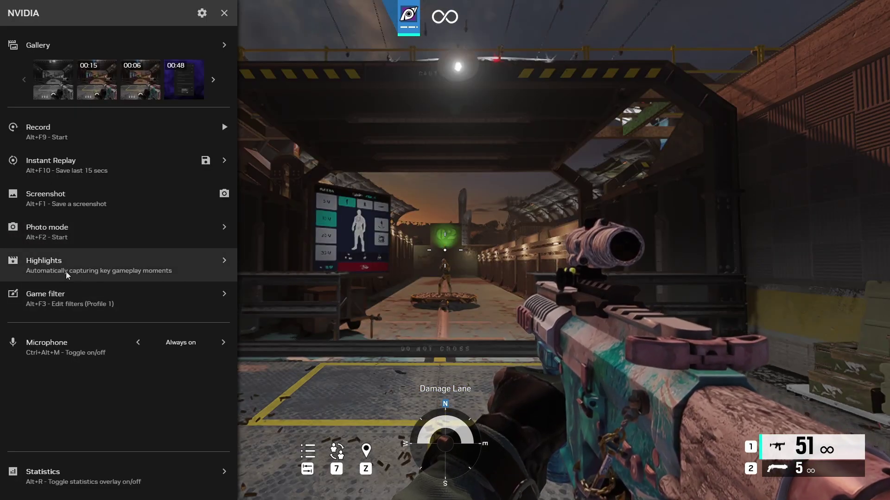
View Fortnite's highlight event types and toggle Capture highlights off and back on.
{"action": "left_click", "coordinate": [67, 269]}
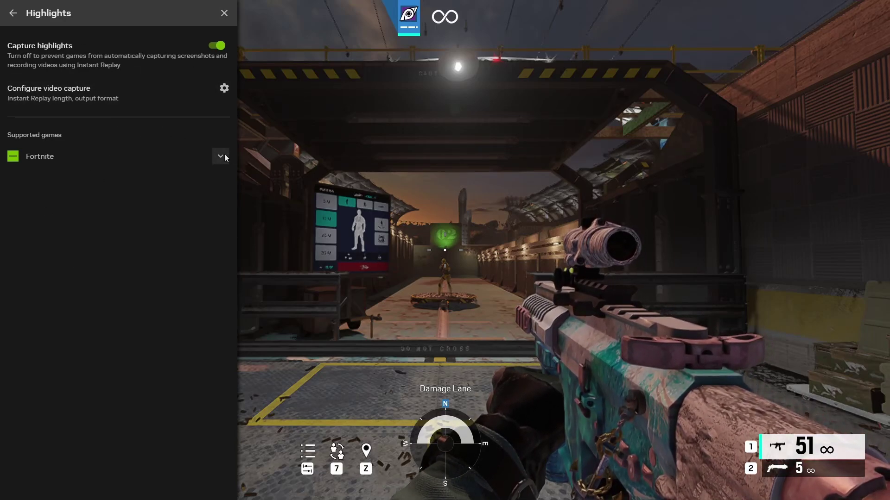
{"action": "left_click", "coordinate": [220, 156]}
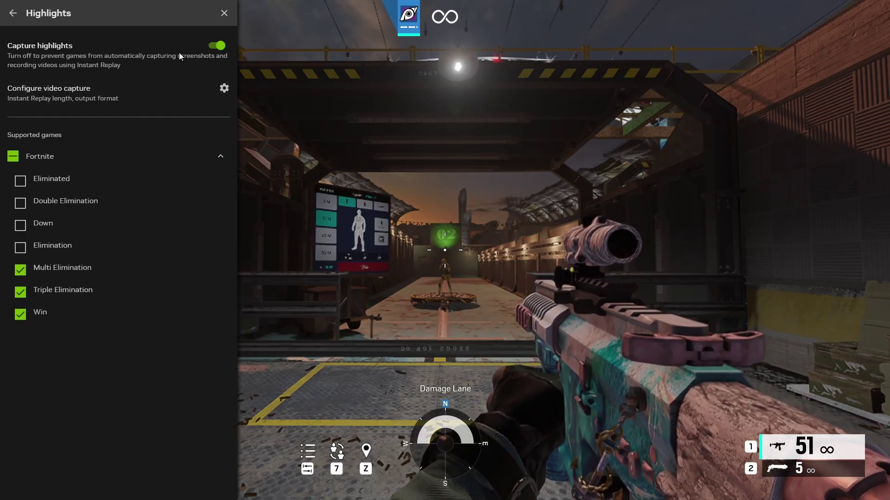
{"action": "left_click", "coordinate": [223, 45]}
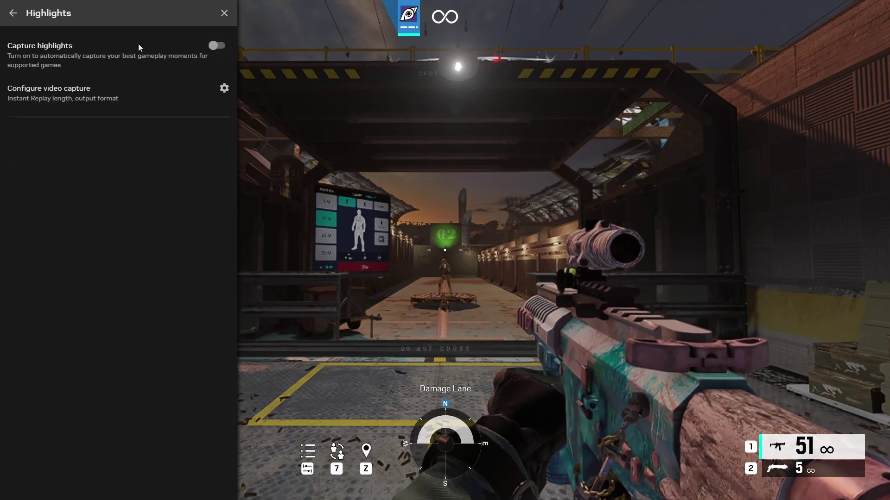
{"action": "left_click", "coordinate": [223, 46]}
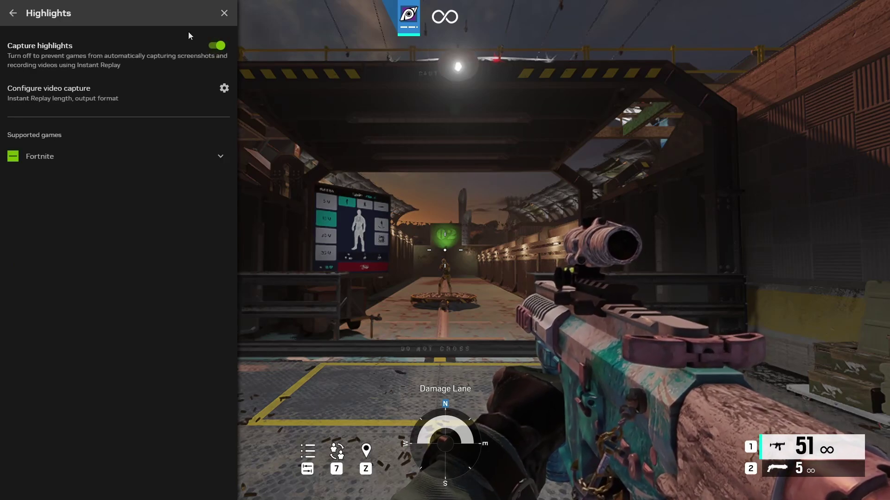
Bring up the overlay's Shortcut controls, listing Alt+Z for the overlay and Alt+F9 for recording.
{"action": "left_click", "coordinate": [13, 13]}
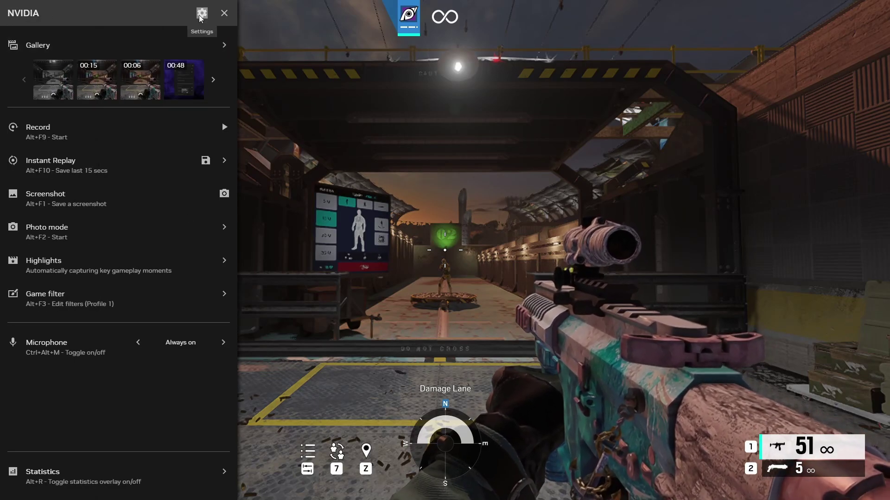
{"action": "left_click", "coordinate": [201, 14]}
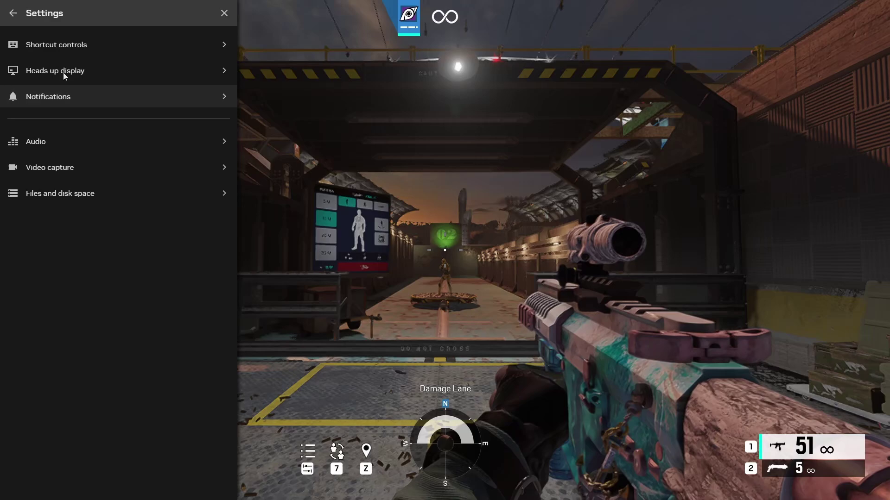
{"action": "left_click", "coordinate": [124, 41]}
{"action": "left_click_drag", "start_coordinate": [235, 42], "coordinate": [227, 151]}
{"action": "scroll", "coordinate": [227, 152], "scroll_direction": "up", "scroll_amount": 5}
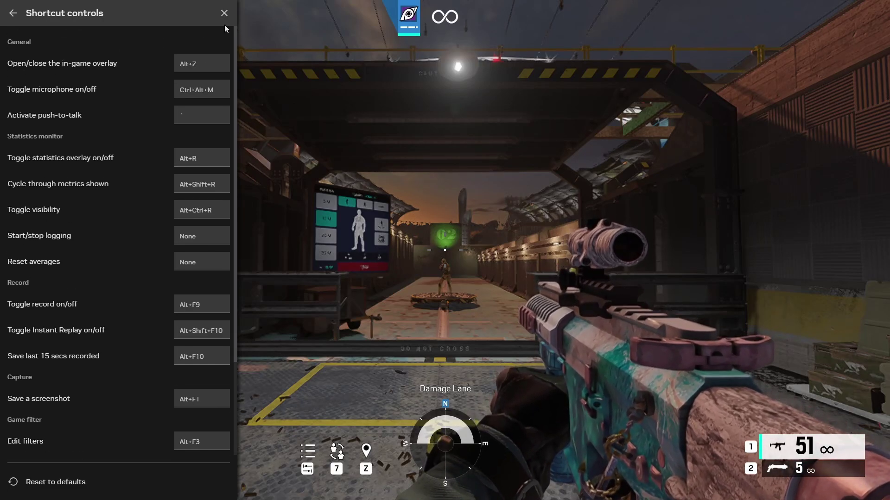
Look through the Heads up display settings for the FPS/GPU/CPU statistics overlay.
{"action": "left_click", "coordinate": [13, 13]}
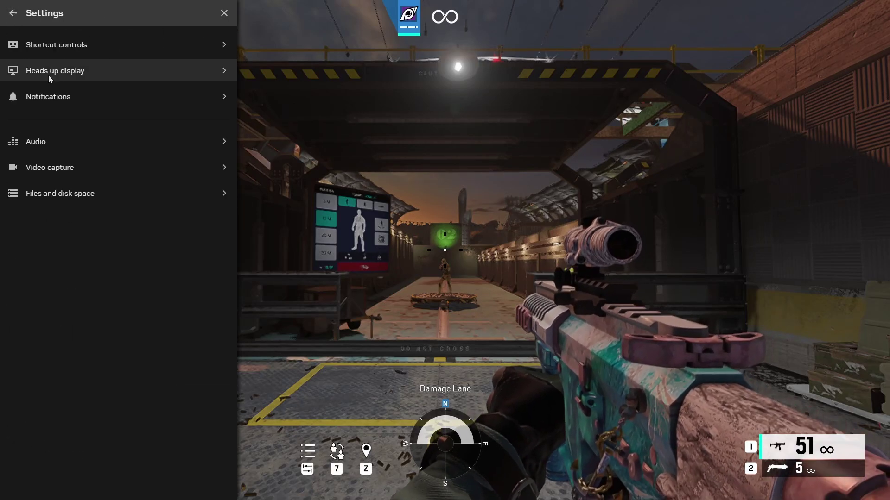
{"action": "left_click", "coordinate": [117, 73]}
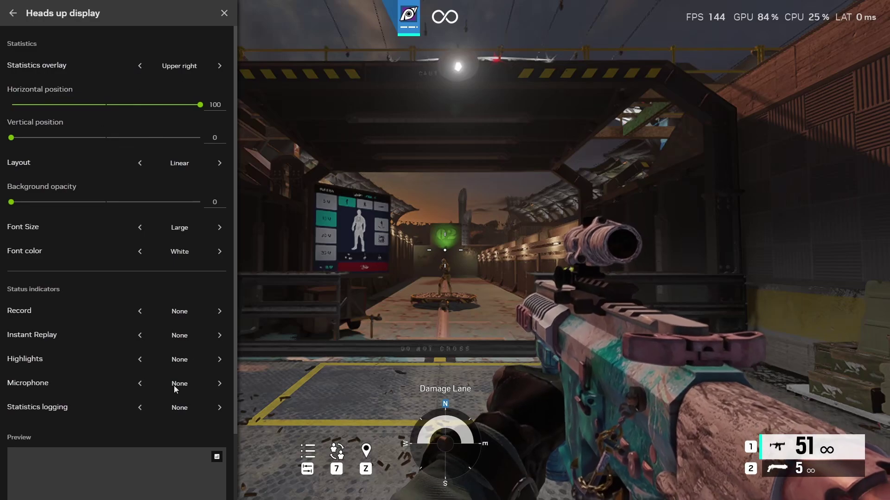
{"action": "scroll", "coordinate": [88, 259], "scroll_direction": "down", "scroll_amount": 3}
{"action": "scroll", "coordinate": [133, 304], "scroll_direction": "up", "scroll_amount": 3}
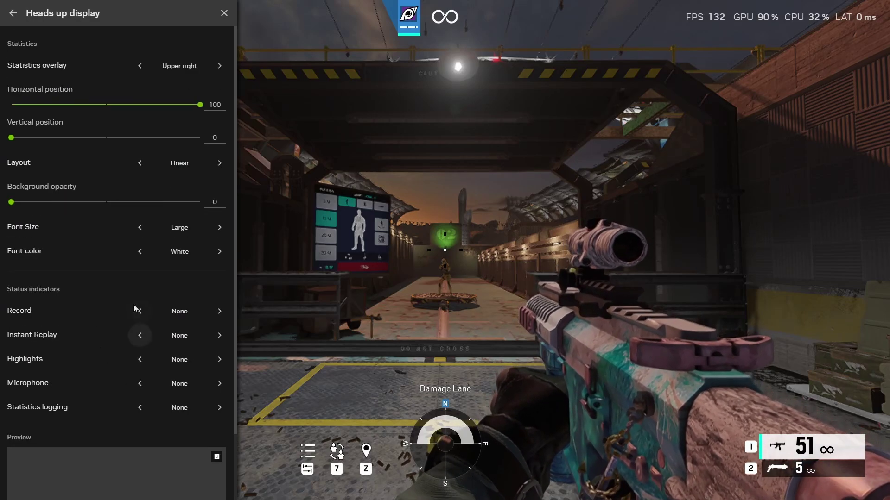
{"action": "left_click", "coordinate": [13, 13]}
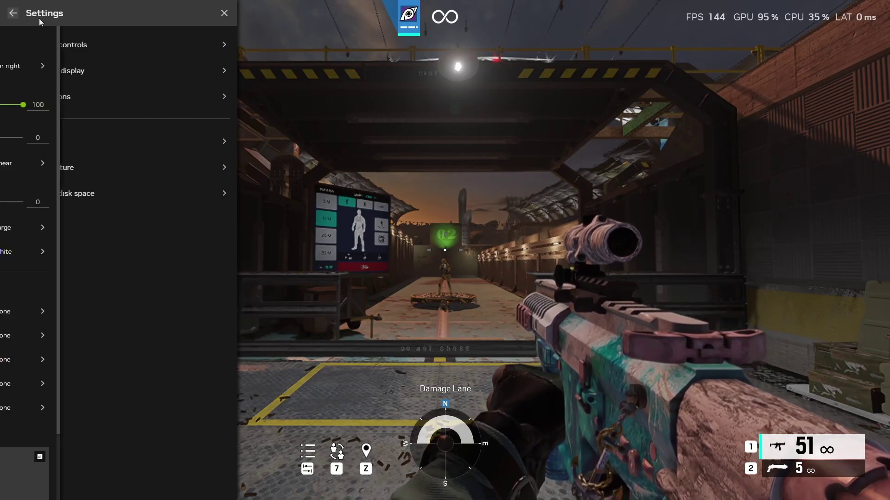
Test notifications with an Alt+F1 screenshot, then bring up the Audio settings.
{"action": "left_click", "coordinate": [71, 95]}
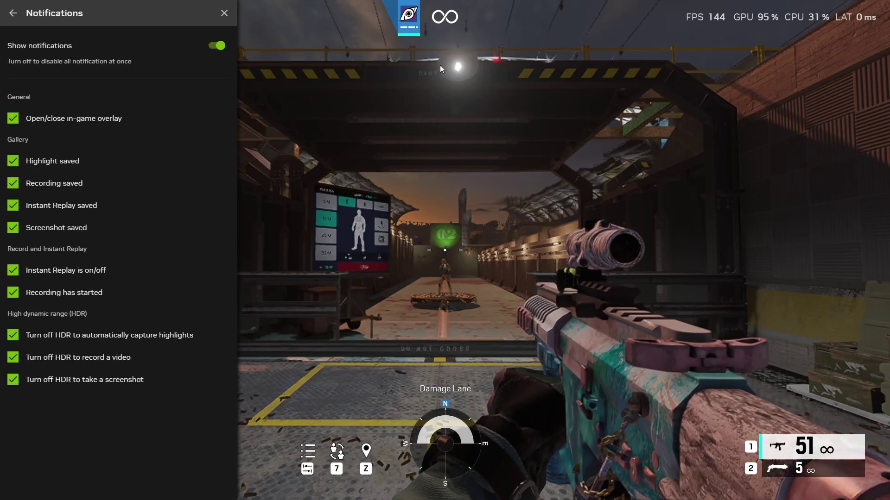
{"action": "key", "text": "alt+F1"}
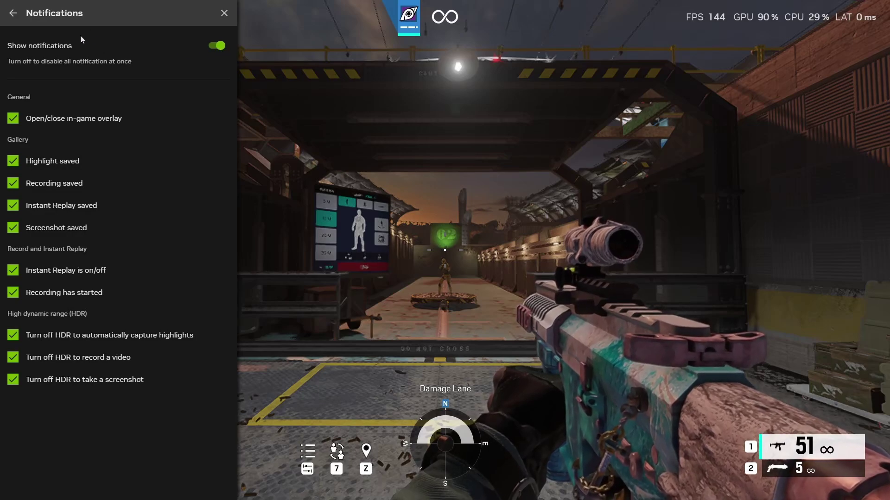
{"action": "left_click", "coordinate": [12, 13]}
{"action": "left_click", "coordinate": [113, 139]}
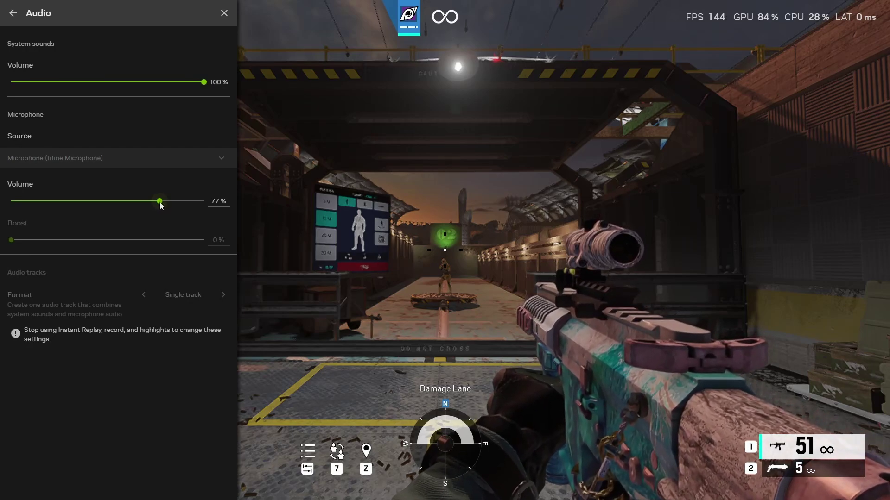
Raise microphone volume to 100%, switch the microphone off, and return to Audio settings.
{"action": "left_click_drag", "start_coordinate": [159, 201], "coordinate": [205, 202]}
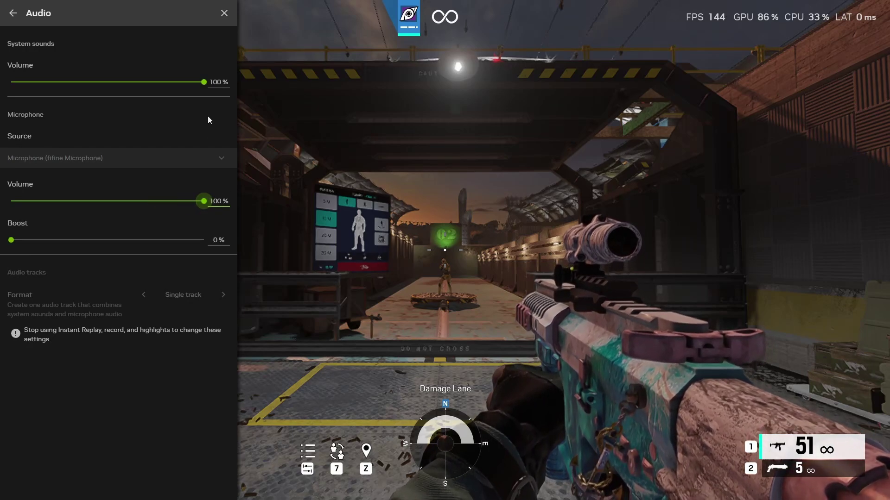
{"action": "left_click_drag", "start_coordinate": [203, 82], "coordinate": [226, 80]}
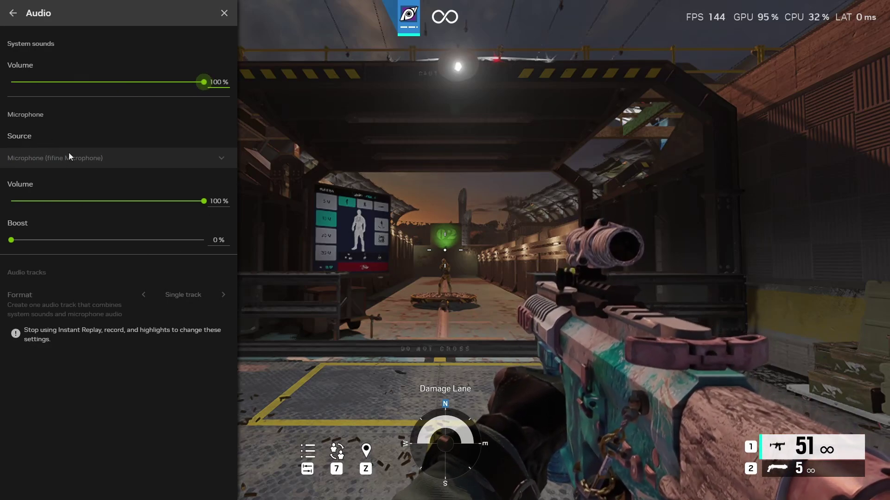
{"action": "key", "text": "Escape"}
{"action": "left_click", "coordinate": [138, 342]}
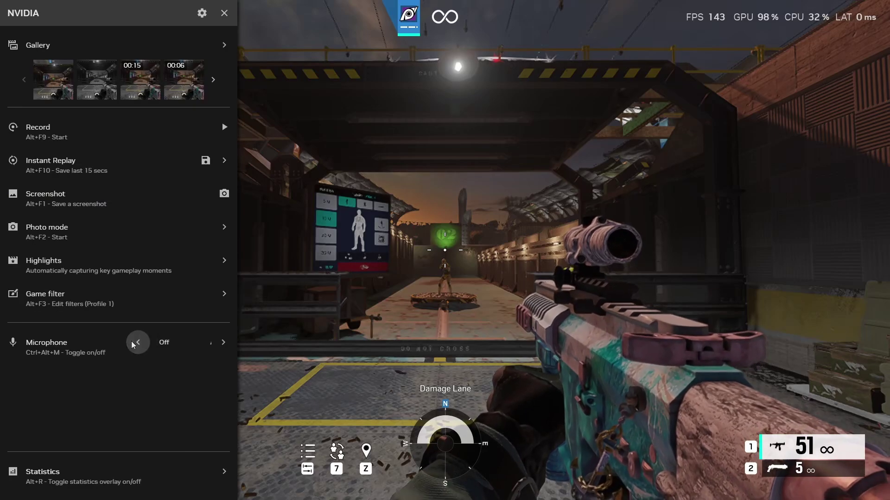
{"action": "left_click", "coordinate": [199, 16]}
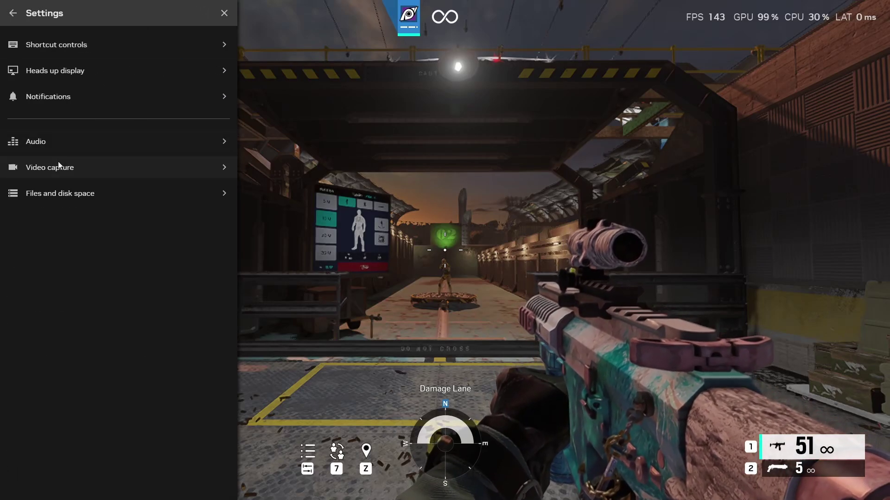
{"action": "left_click", "coordinate": [93, 134]}
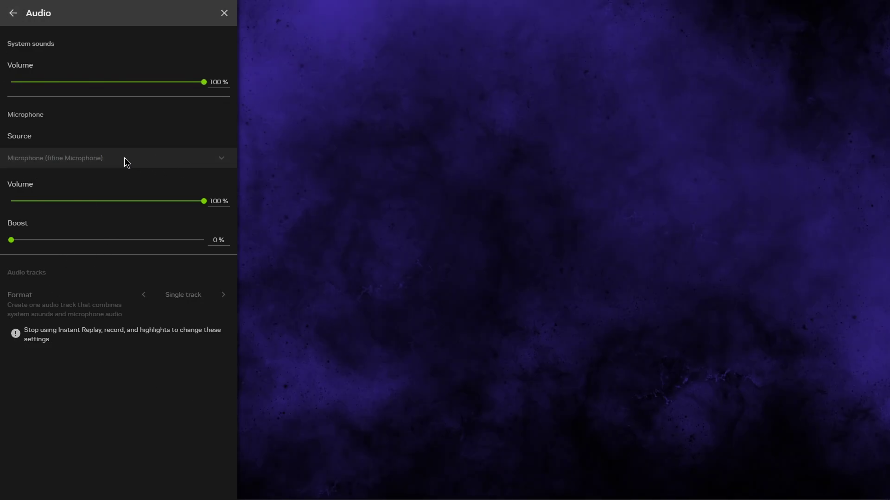
Enable the G435 Wireless Gaming Headset microphone in the Sound dialog's Recording devices.
{"action": "key", "text": "super"}
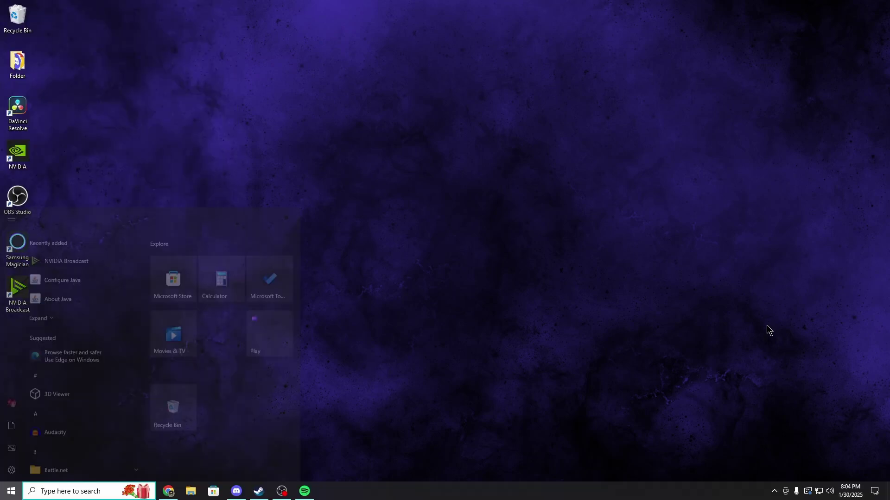
{"action": "right_click", "coordinate": [829, 492]}
{"action": "left_click", "coordinate": [834, 467]}
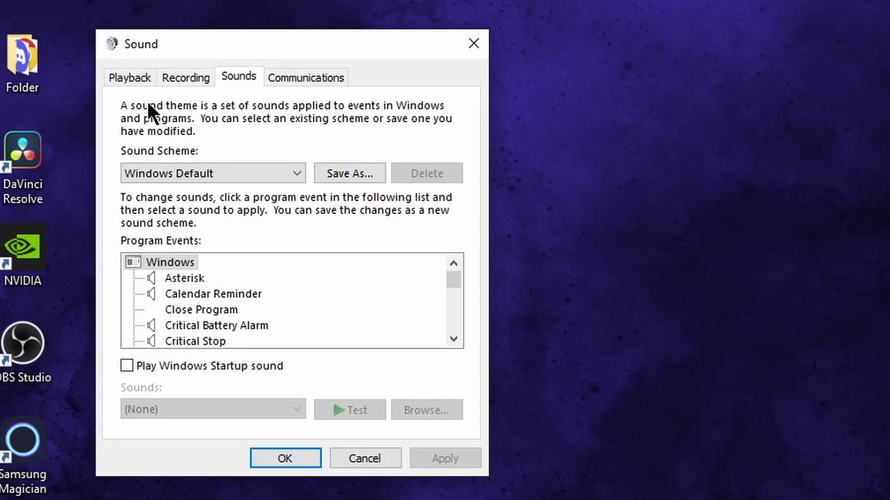
{"action": "left_click", "coordinate": [94, 72]}
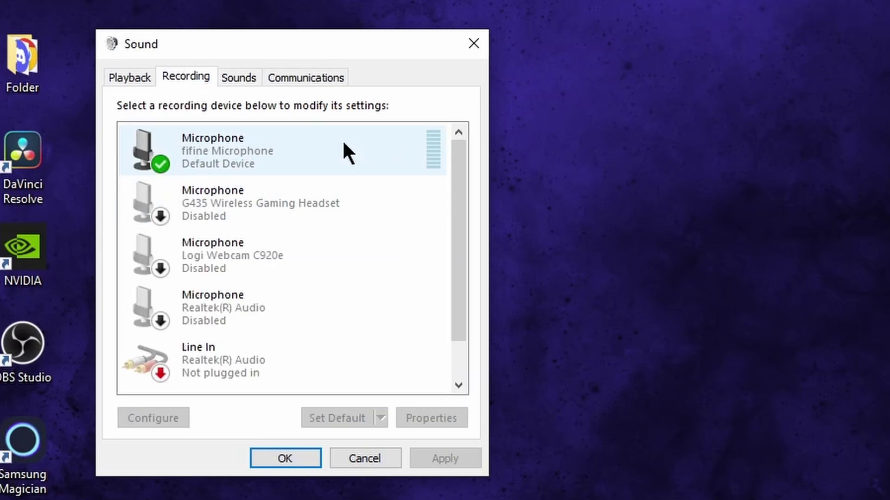
{"action": "right_click", "coordinate": [285, 148]}
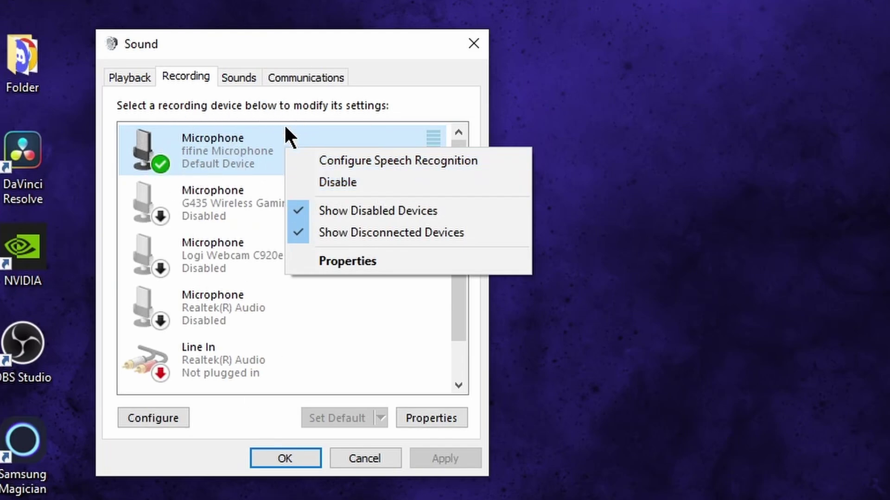
{"action": "left_click", "coordinate": [218, 137]}
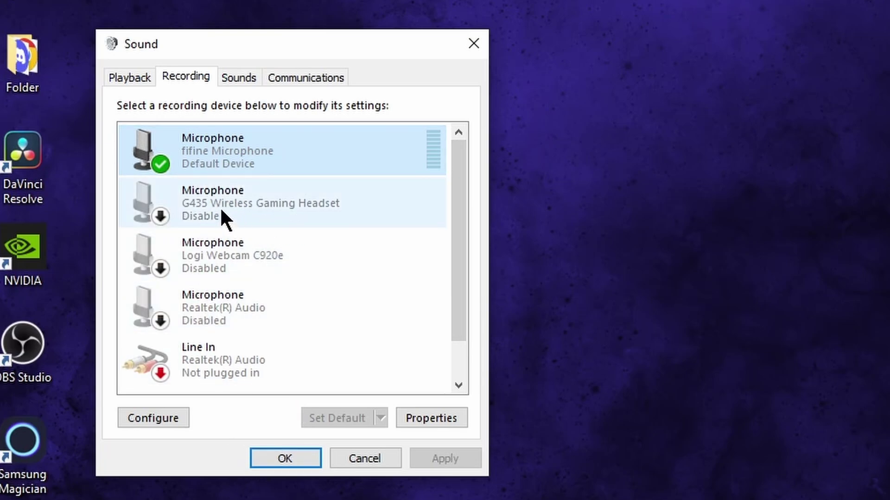
{"action": "right_click", "coordinate": [289, 207]}
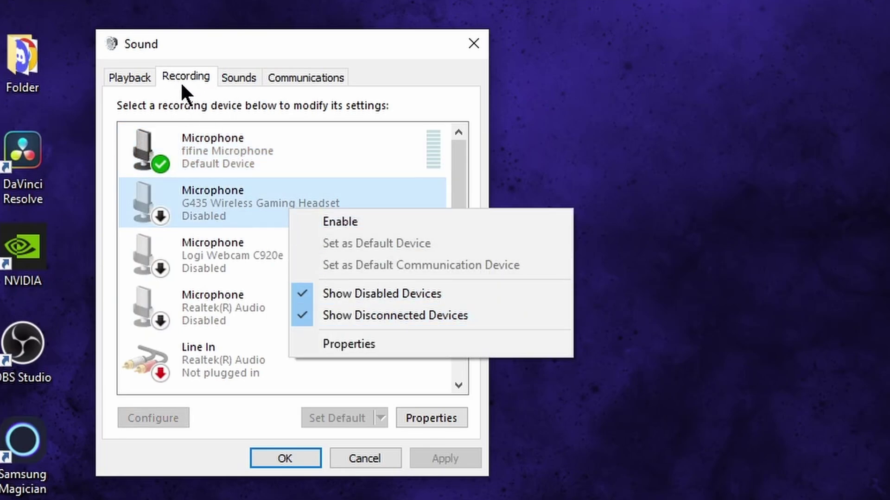
{"action": "left_click", "coordinate": [353, 218]}
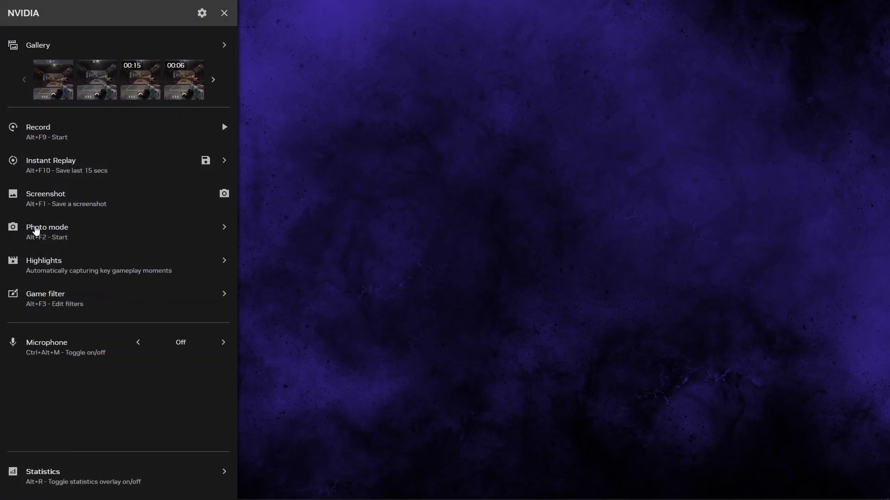
Check the overlay's Audio settings, keeping fifine Microphone as the microphone source.
{"action": "left_click", "coordinate": [202, 14]}
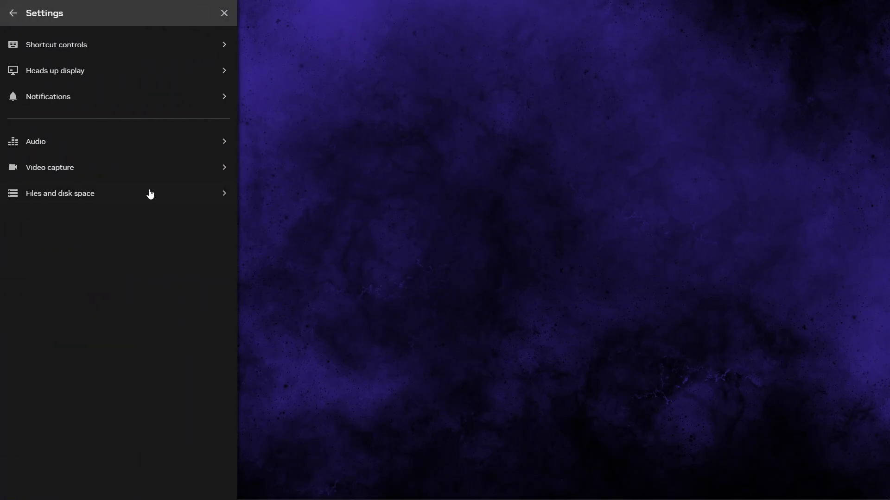
{"action": "left_click", "coordinate": [61, 141]}
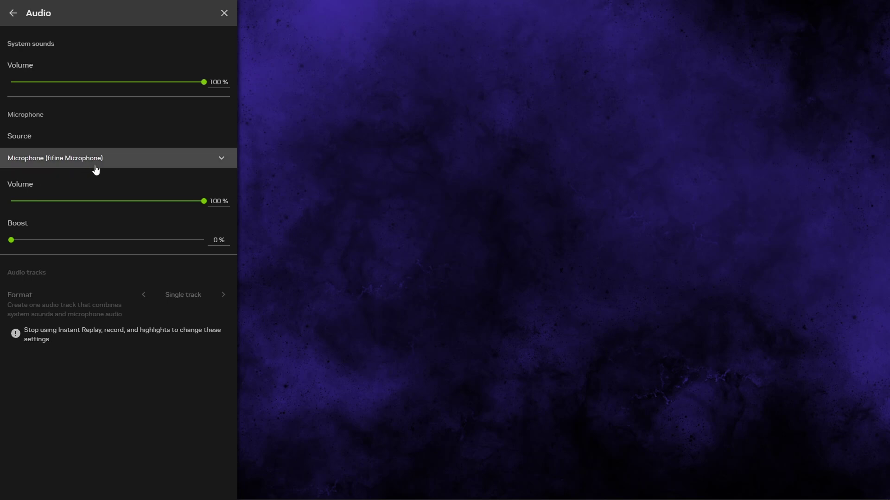
{"action": "left_click", "coordinate": [121, 163]}
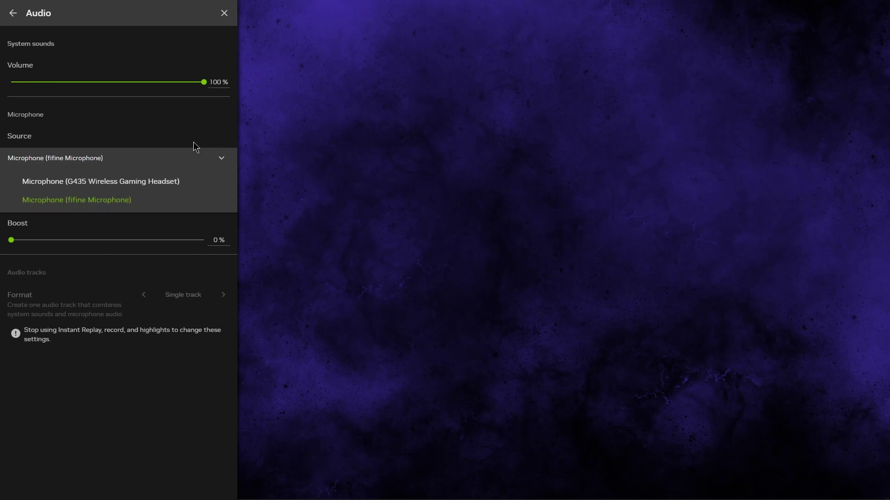
{"action": "left_click", "coordinate": [200, 159]}
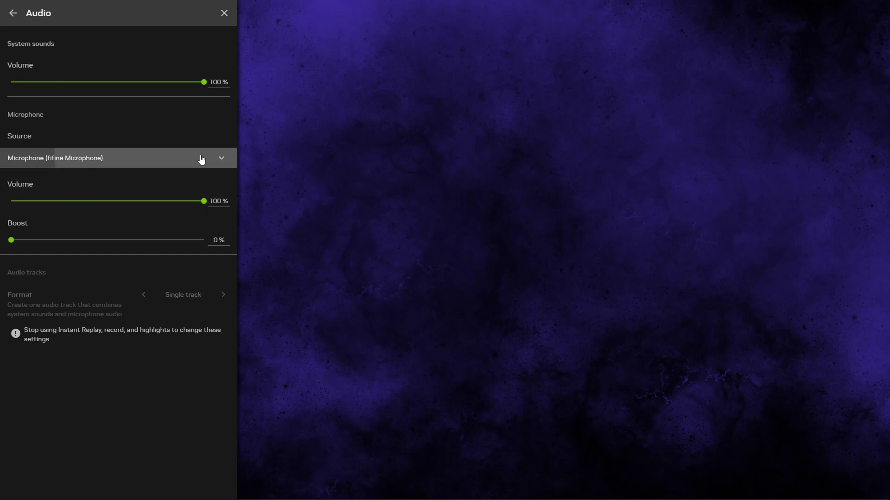
{"action": "left_click", "coordinate": [200, 159]}
{"action": "left_click", "coordinate": [267, 181]}
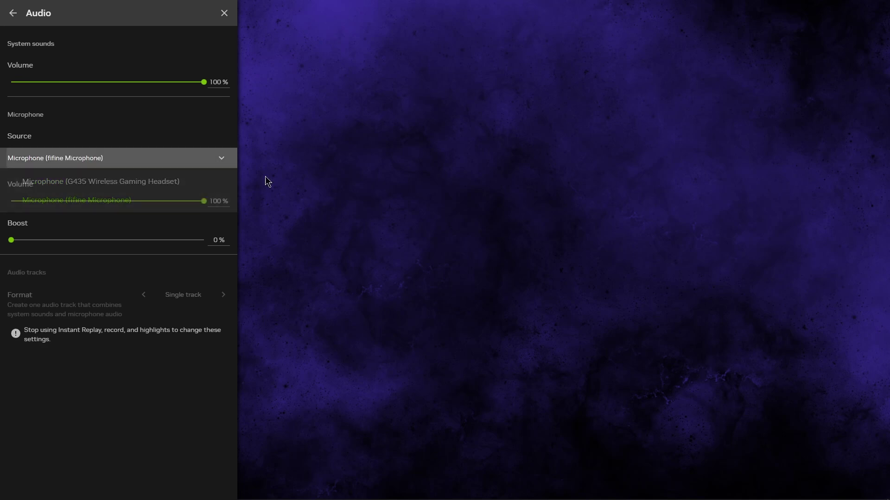
Disable the G435 headset microphone in Windows Recording devices and confirm with OK.
{"action": "left_click", "coordinate": [397, 324]}
{"action": "right_click", "coordinate": [135, 131]}
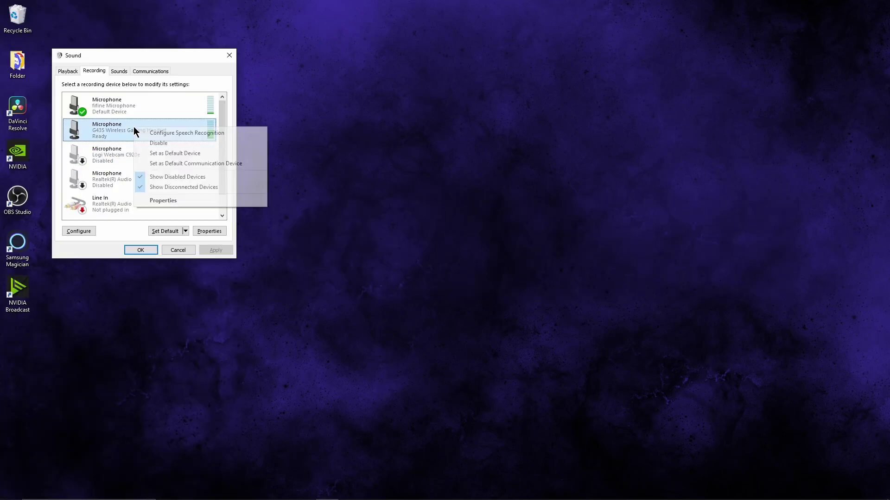
{"action": "left_click", "coordinate": [179, 144]}
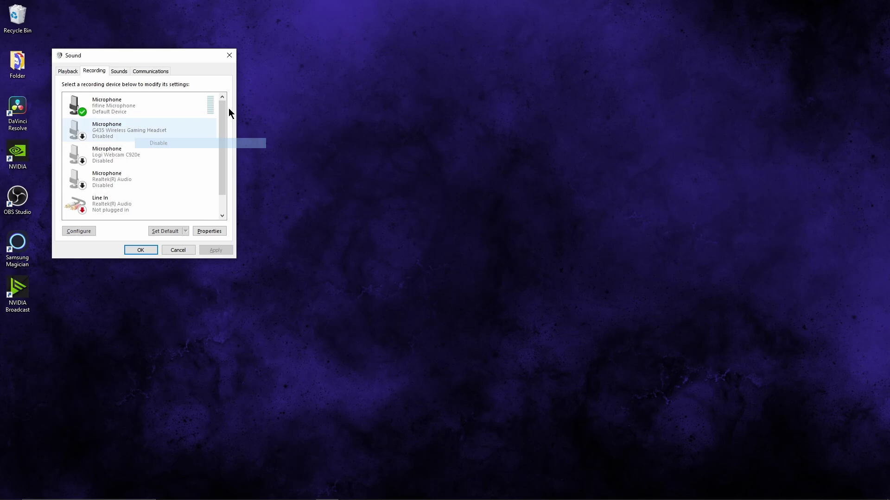
{"action": "left_click", "coordinate": [143, 250]}
{"action": "key", "text": "alt+z"}
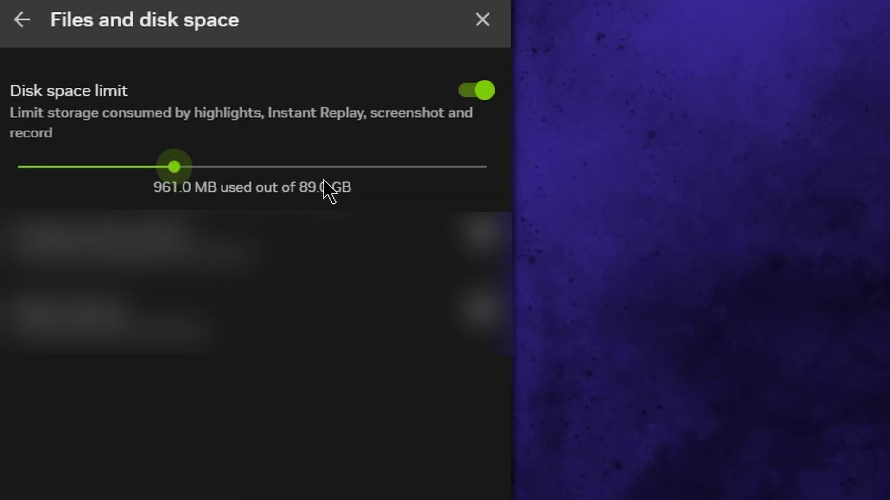
Lower the capture Disk space limit slider to 44.5 GB.
{"action": "left_click_drag", "start_coordinate": [79, 82], "coordinate": [35, 82]}
{"action": "left_click_drag", "start_coordinate": [70, 172], "coordinate": [4, 193]}
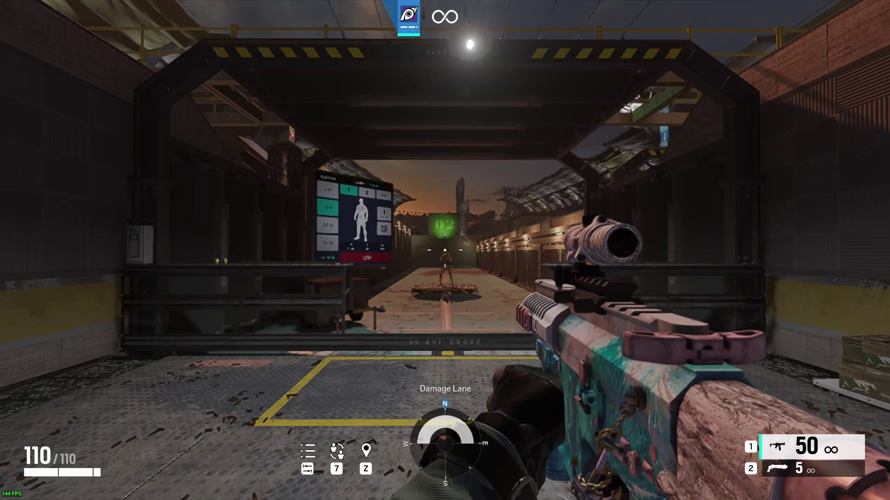
Add the RTX Dynamic Vibrance game filter with Intensity and Saturation boost at 50.
{"action": "key", "text": "alt+F3"}
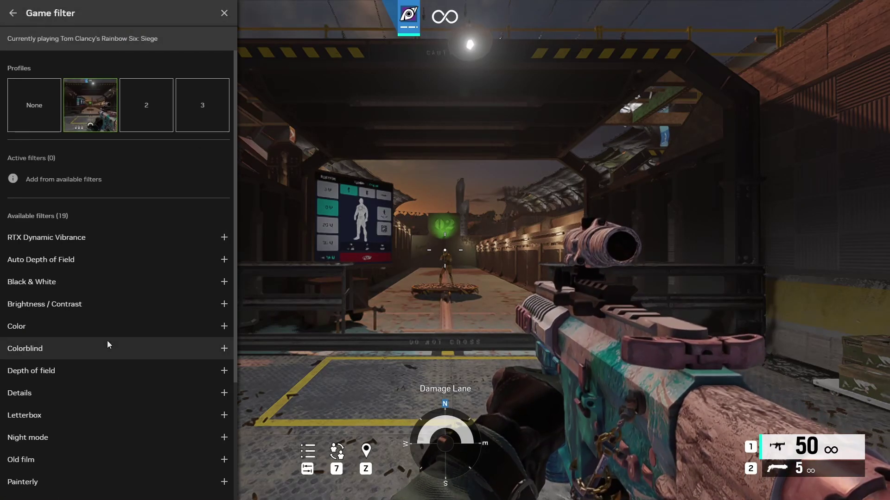
{"action": "scroll", "coordinate": [52, 387], "scroll_direction": "down", "scroll_amount": 3}
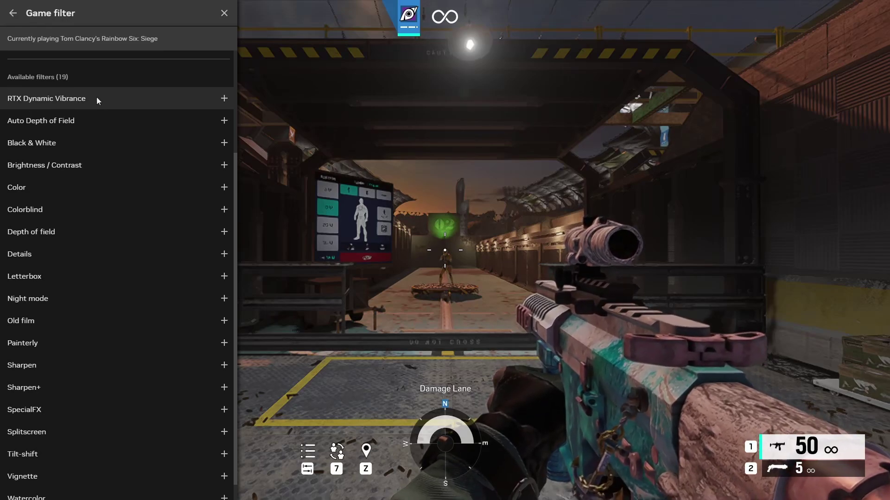
{"action": "left_click", "coordinate": [121, 98]}
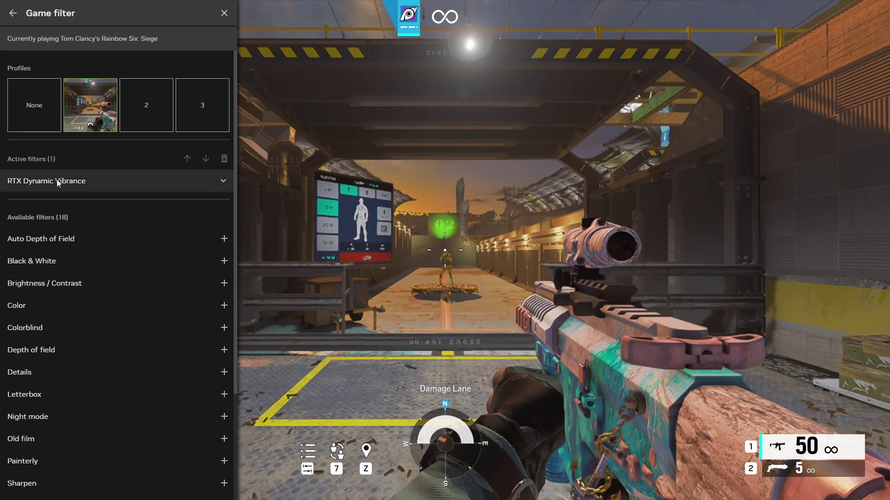
{"action": "left_click", "coordinate": [221, 179]}
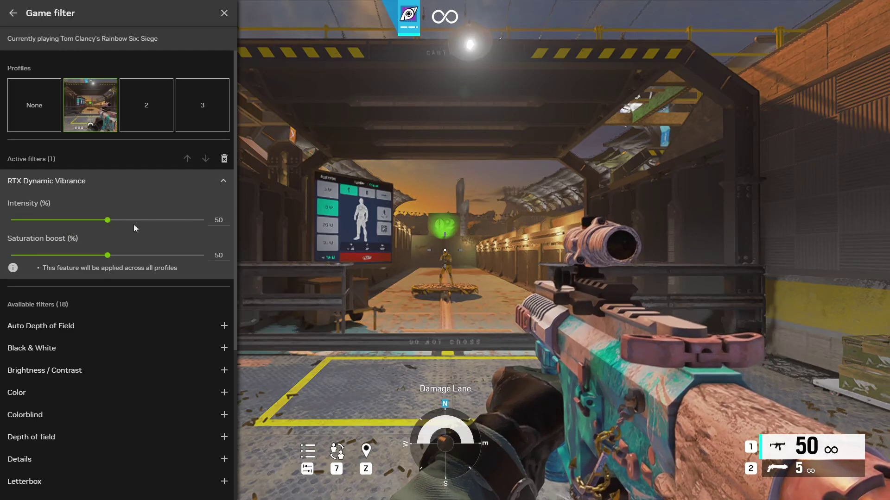
{"action": "mouse_move", "coordinate": [108, 222]}
{"action": "left_mouse_down"}
{"action": "mouse_move", "coordinate": [203, 217]}
{"action": "mouse_move", "coordinate": [2, 219]}
{"action": "mouse_move", "coordinate": [110, 222]}
{"action": "left_mouse_up"}
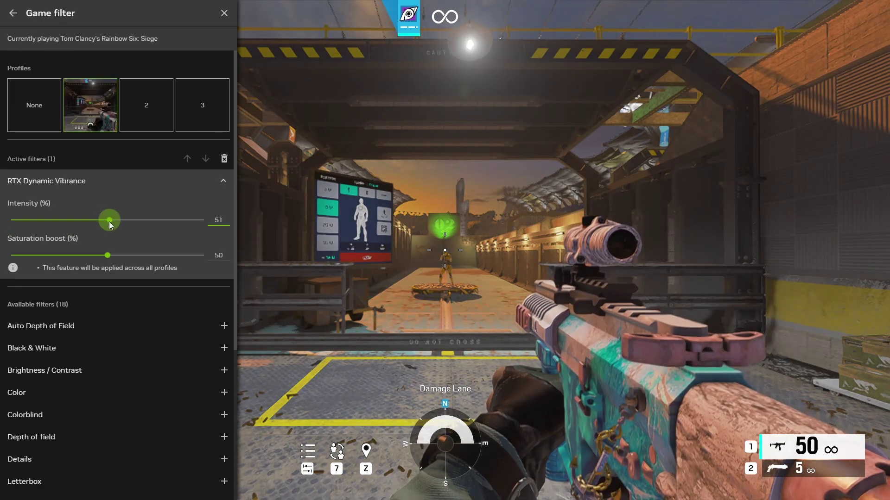
{"action": "left_click", "coordinate": [106, 258]}
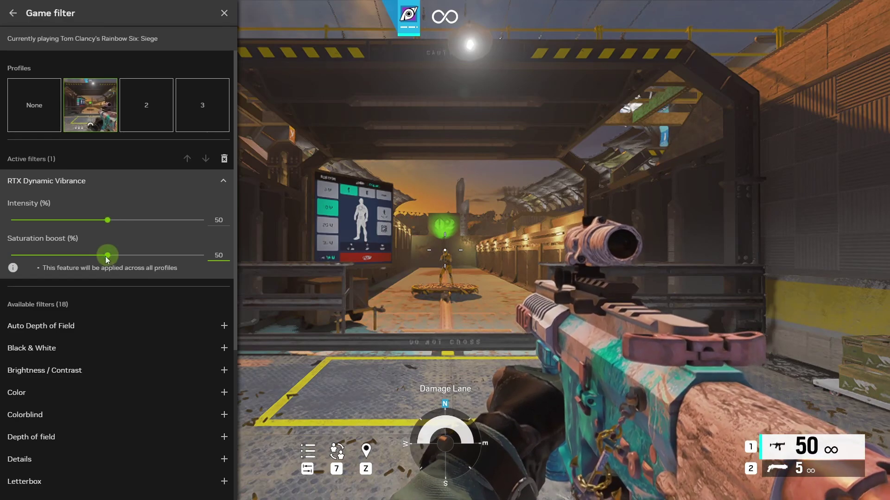
{"action": "mouse_move", "coordinate": [106, 258]}
{"action": "left_mouse_down"}
{"action": "mouse_move", "coordinate": [1, 250]}
{"action": "mouse_move", "coordinate": [205, 258]}
{"action": "mouse_move", "coordinate": [94, 258]}
{"action": "mouse_move", "coordinate": [108, 259]}
{"action": "left_mouse_up"}
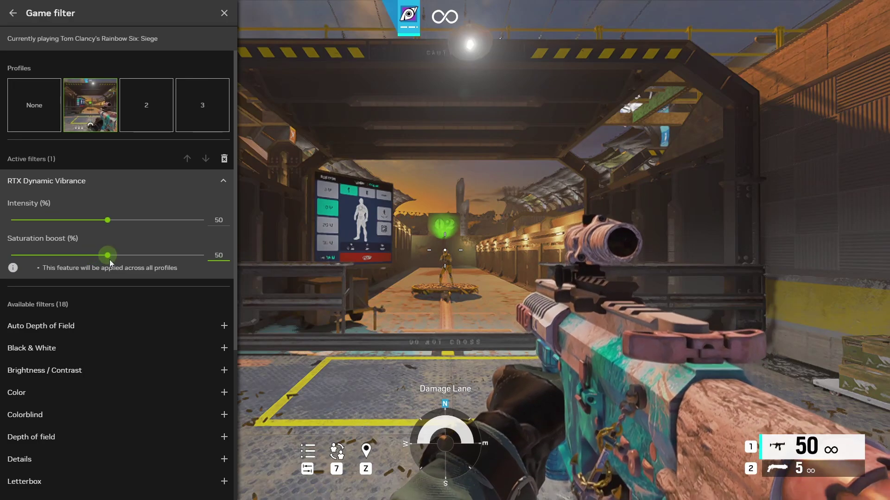
Add Vignette and Night mode filters, testing their Intensity sliders and leaving both at 0.
{"action": "scroll", "coordinate": [99, 415], "scroll_direction": "down", "scroll_amount": 5}
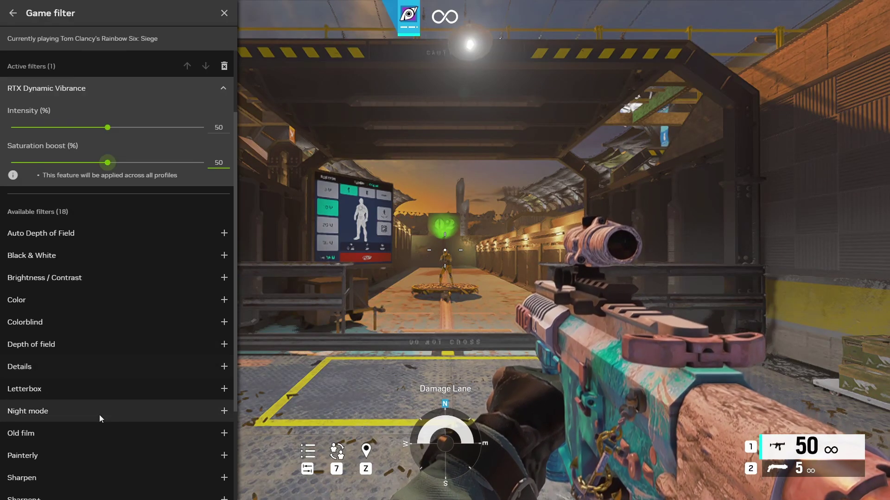
{"action": "left_click", "coordinate": [97, 456]}
{"action": "scroll", "coordinate": [104, 204], "scroll_direction": "up", "scroll_amount": 5}
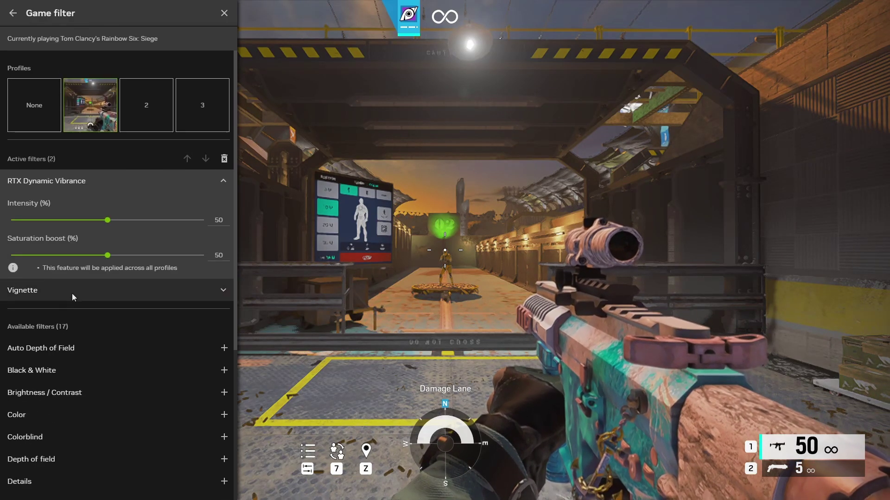
{"action": "left_click", "coordinate": [221, 288]}
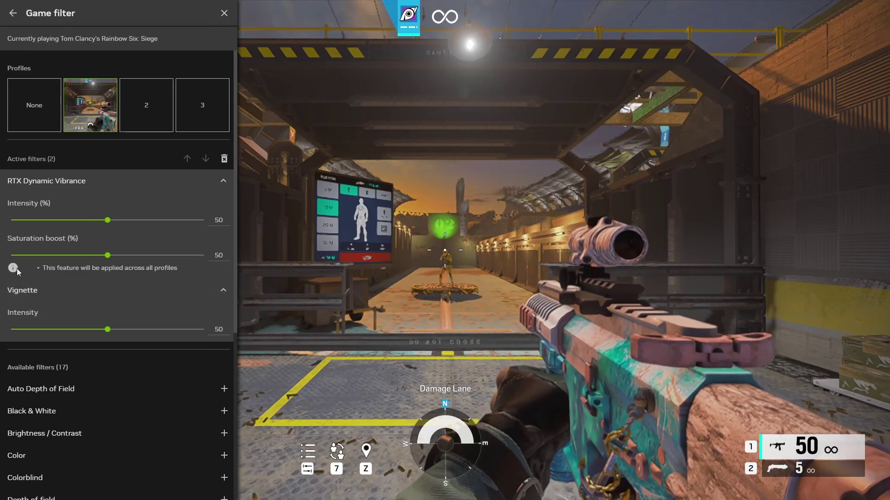
{"action": "left_click_drag", "start_coordinate": [108, 329], "coordinate": [203, 329]}
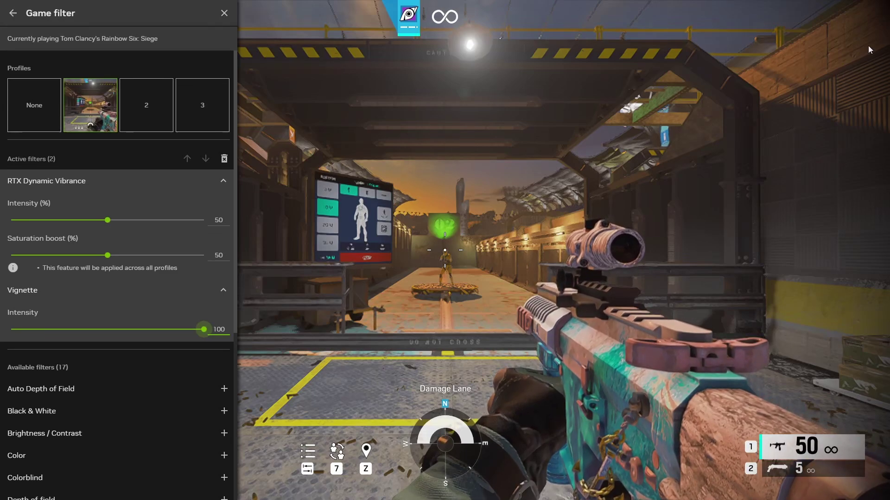
{"action": "left_click_drag", "start_coordinate": [204, 330], "coordinate": [88, 330]}
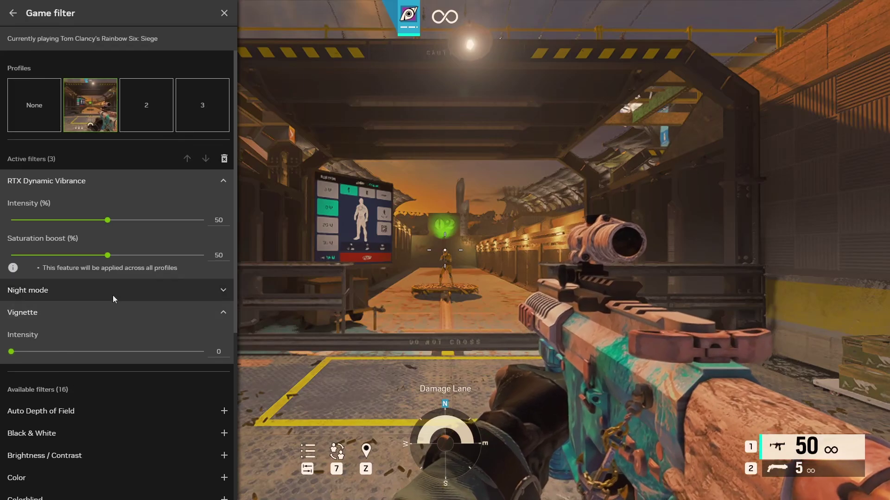
{"action": "left_click", "coordinate": [223, 291]}
{"action": "left_click_drag", "start_coordinate": [70, 329], "coordinate": [11, 328]}
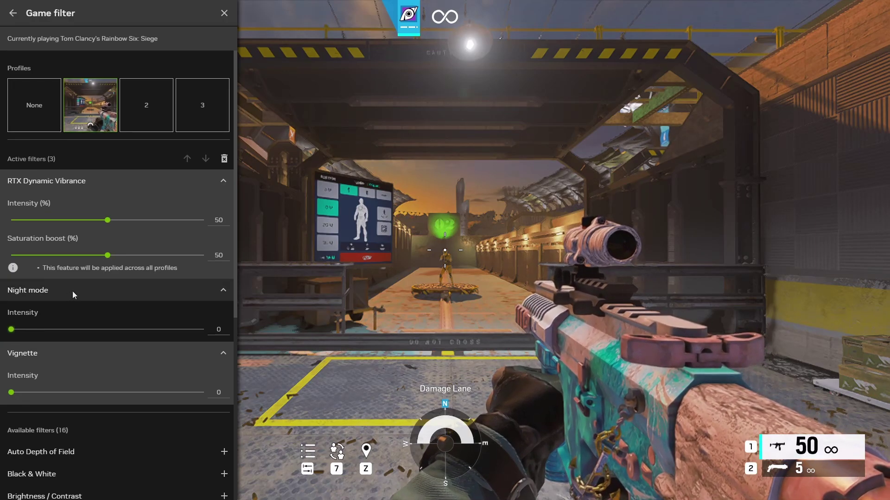
Remove all 3 active game filters, then reopen the Game filter panel to verify.
{"action": "left_click", "coordinate": [224, 159]}
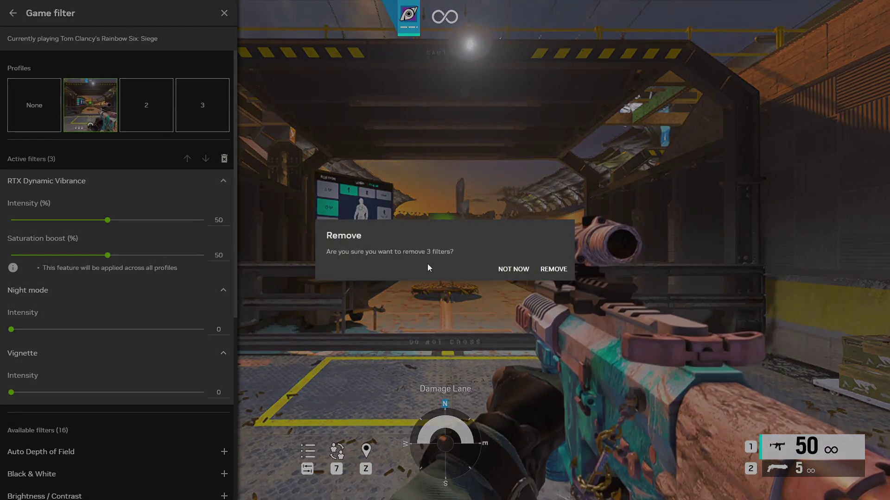
{"action": "left_click", "coordinate": [558, 267]}
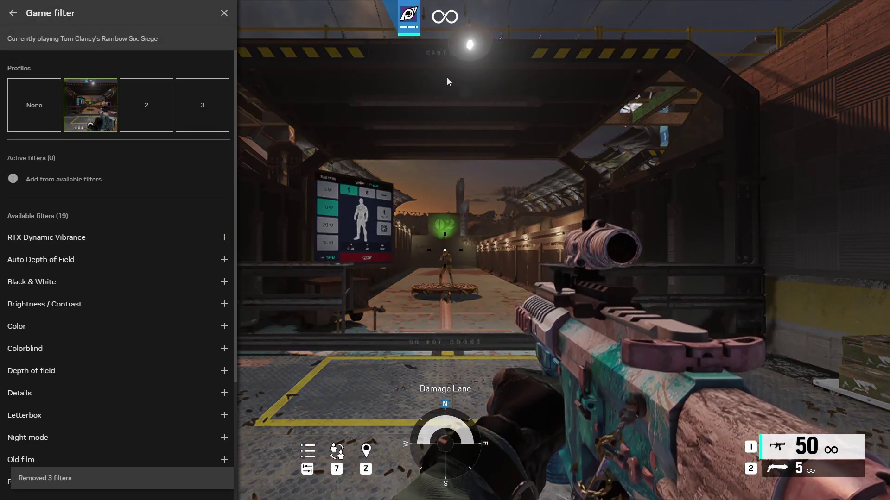
{"action": "key", "text": "alt+f3"}
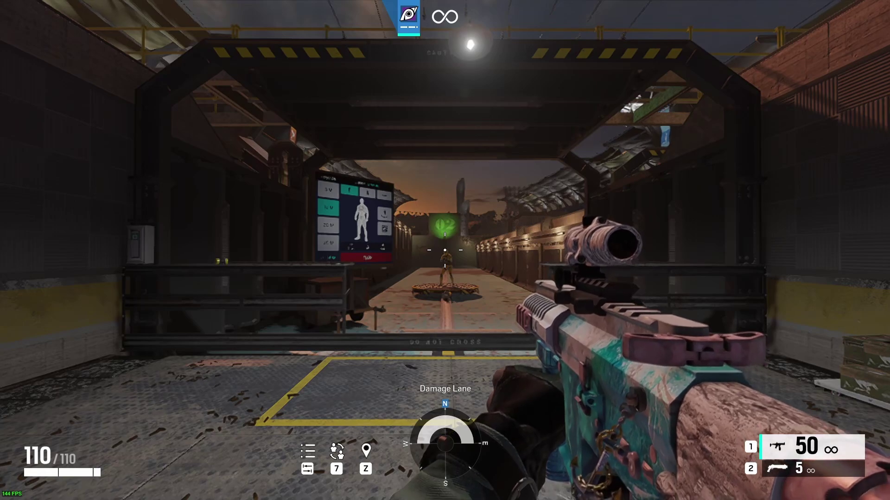
{"action": "key", "text": "alt+f3"}
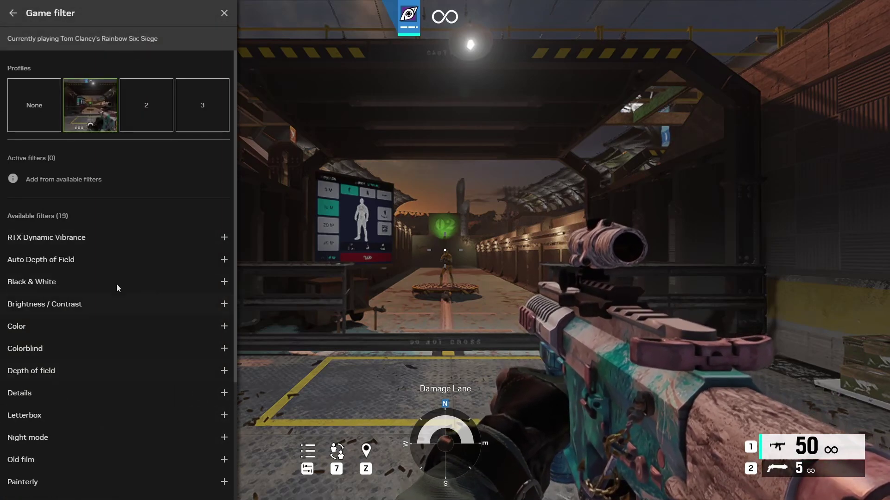
{"action": "scroll", "coordinate": [86, 333], "scroll_direction": "down", "scroll_amount": 1}
{"action": "scroll", "coordinate": [85, 332], "scroll_direction": "down", "scroll_amount": 3}
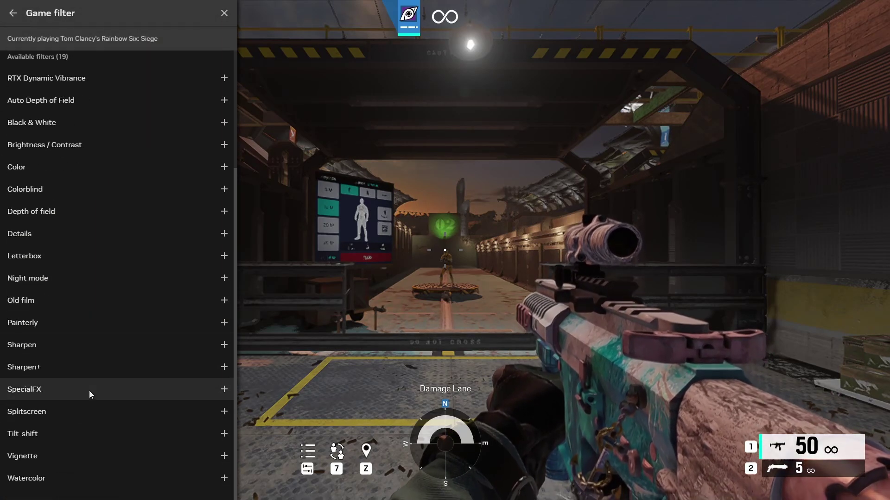